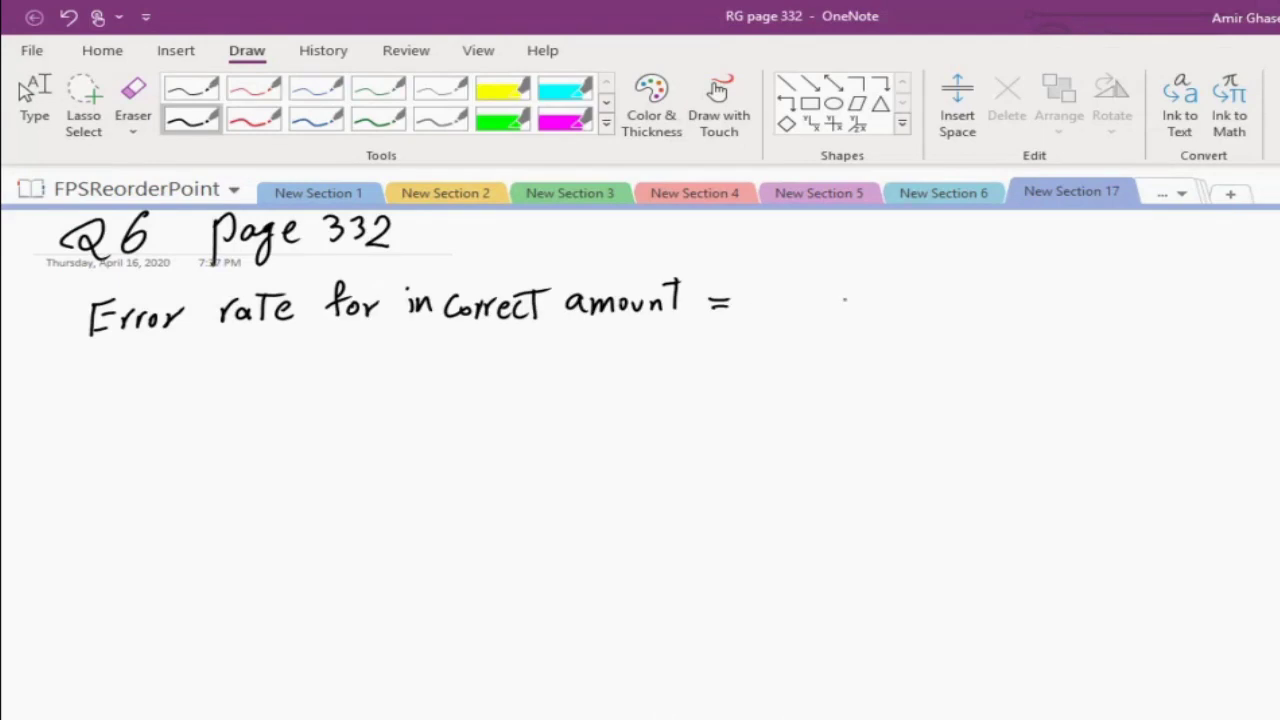
Handwrite the fraction 9/1200 and its result = 0.0075 after "Error rate for incorrect amount =".
{"action": "left_click_drag", "start_coordinate": [754, 300], "coordinate": [874, 298]}
{"action": "mouse_move", "coordinate": [782, 322]}
{"action": "left_mouse_down"}
{"action": "mouse_move", "coordinate": [788, 345]}
{"action": "mouse_move", "coordinate": [822, 342]}
{"action": "mouse_move", "coordinate": [830, 318]}
{"action": "mouse_move", "coordinate": [853, 315]}
{"action": "left_mouse_up"}
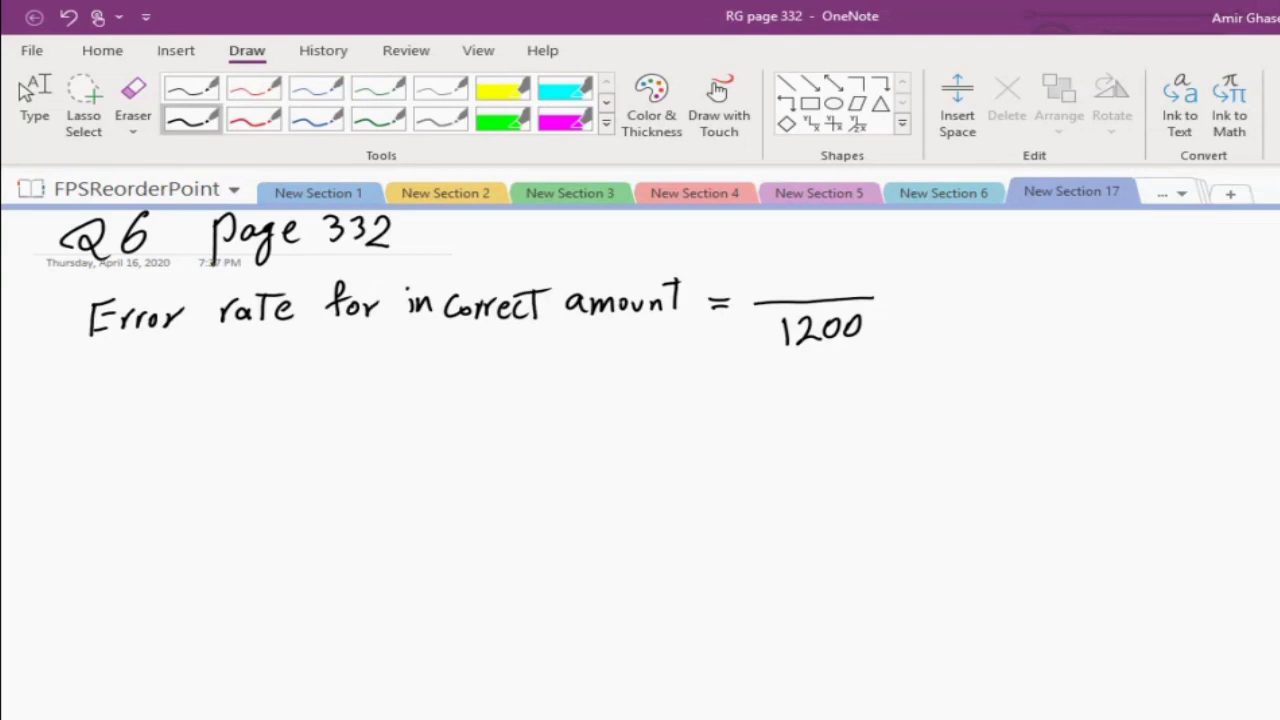
{"action": "left_click_drag", "start_coordinate": [822, 268], "coordinate": [814, 289]}
{"action": "left_click_drag", "start_coordinate": [906, 292], "coordinate": [934, 300]}
{"action": "mouse_move", "coordinate": [966, 289]}
{"action": "left_mouse_down"}
{"action": "mouse_move", "coordinate": [1055, 287]}
{"action": "mouse_move", "coordinate": [1062, 310]}
{"action": "mouse_move", "coordinate": [1077, 296]}
{"action": "mouse_move", "coordinate": [1081, 310]}
{"action": "left_mouse_up"}
{"action": "left_click_drag", "start_coordinate": [1085, 287], "coordinate": [1104, 286]}
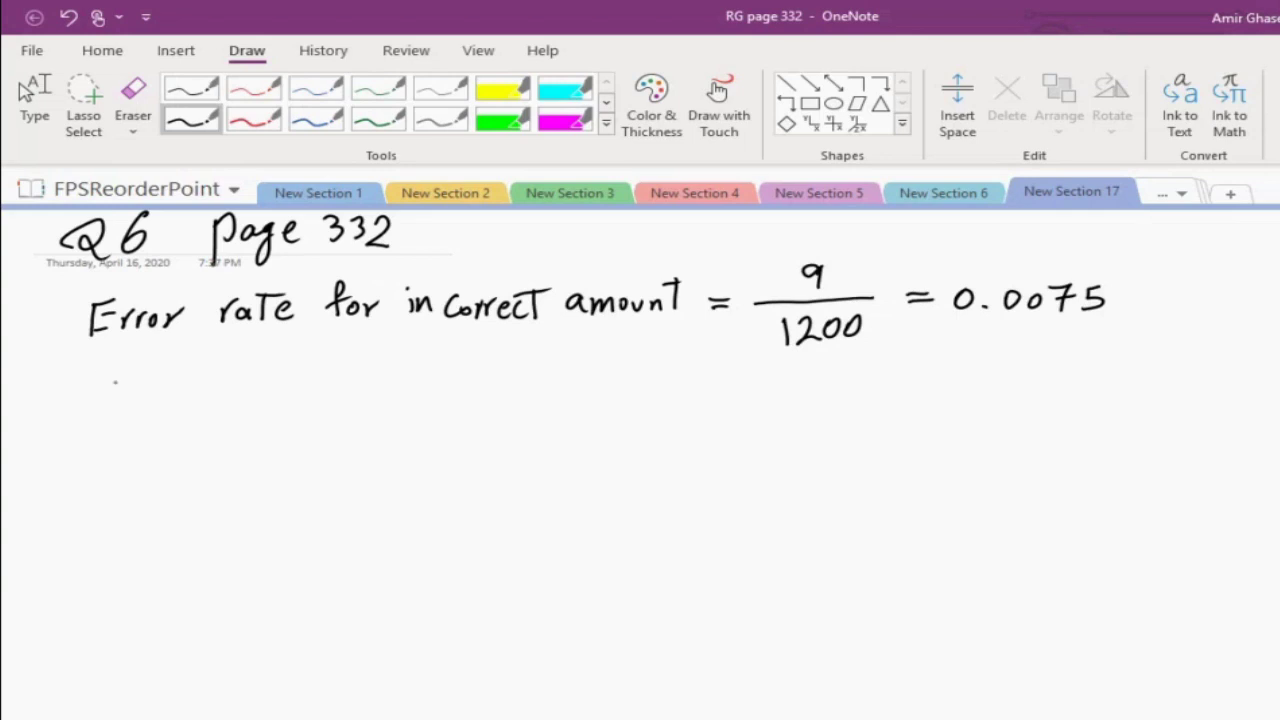
Handwrite the calculation 1000000 × 0.0075 = 7500 on the line below the incorrect-amount error rate.
{"action": "mouse_move", "coordinate": [114, 364]}
{"action": "left_mouse_down"}
{"action": "mouse_move", "coordinate": [113, 394]}
{"action": "mouse_move", "coordinate": [134, 371]}
{"action": "mouse_move", "coordinate": [251, 371]}
{"action": "mouse_move", "coordinate": [300, 388]}
{"action": "left_mouse_up"}
{"action": "mouse_move", "coordinate": [302, 367]}
{"action": "left_mouse_down"}
{"action": "mouse_move", "coordinate": [278, 389]}
{"action": "mouse_move", "coordinate": [323, 365]}
{"action": "mouse_move", "coordinate": [376, 367]}
{"action": "mouse_move", "coordinate": [405, 394]}
{"action": "mouse_move", "coordinate": [393, 368]}
{"action": "mouse_move", "coordinate": [431, 390]}
{"action": "mouse_move", "coordinate": [496, 379]}
{"action": "left_mouse_up"}
{"action": "left_click", "coordinate": [352, 384]}
{"action": "left_click_drag", "start_coordinate": [467, 387], "coordinate": [500, 387]}
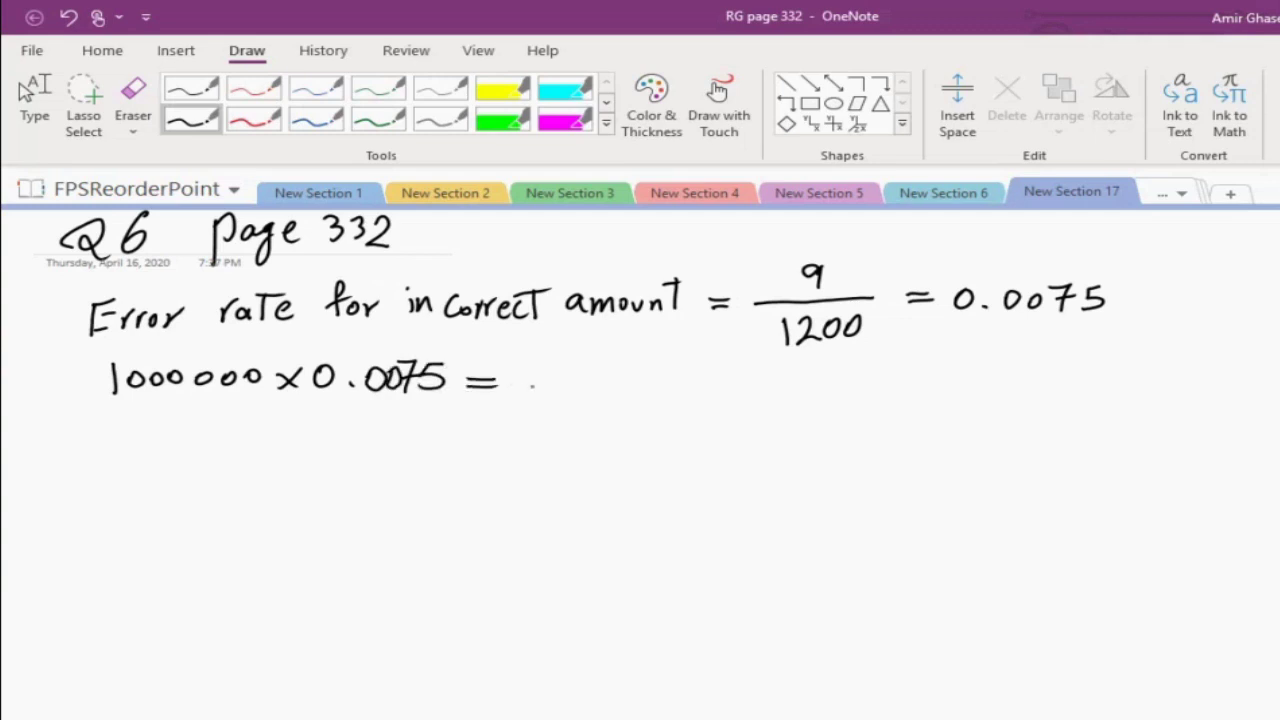
{"action": "mouse_move", "coordinate": [524, 370]}
{"action": "left_mouse_down"}
{"action": "mouse_move", "coordinate": [536, 395]}
{"action": "mouse_move", "coordinate": [555, 394]}
{"action": "left_mouse_up"}
{"action": "mouse_move", "coordinate": [592, 372]}
{"action": "left_mouse_down"}
{"action": "mouse_move", "coordinate": [675, 394]}
{"action": "mouse_move", "coordinate": [700, 370]}
{"action": "left_mouse_up"}
Handwrite "Error per million opportunity" after 7500 as its unit.
{"action": "left_click_drag", "start_coordinate": [673, 384], "coordinate": [746, 382]}
{"action": "mouse_move", "coordinate": [754, 392]}
{"action": "left_mouse_down"}
{"action": "mouse_move", "coordinate": [769, 380]}
{"action": "mouse_move", "coordinate": [801, 410]}
{"action": "mouse_move", "coordinate": [840, 382]}
{"action": "left_mouse_up"}
{"action": "mouse_move", "coordinate": [846, 392]}
{"action": "left_mouse_down"}
{"action": "mouse_move", "coordinate": [865, 380]}
{"action": "mouse_move", "coordinate": [958, 390]}
{"action": "left_mouse_up"}
{"action": "mouse_move", "coordinate": [960, 364]}
{"action": "left_mouse_down"}
{"action": "mouse_move", "coordinate": [965, 391]}
{"action": "mouse_move", "coordinate": [1042, 382]}
{"action": "left_mouse_up"}
{"action": "mouse_move", "coordinate": [1050, 378]}
{"action": "left_mouse_down"}
{"action": "mouse_move", "coordinate": [1051, 412]}
{"action": "mouse_move", "coordinate": [1062, 390]}
{"action": "left_mouse_up"}
{"action": "mouse_move", "coordinate": [1068, 380]}
{"action": "left_mouse_down"}
{"action": "mouse_move", "coordinate": [1069, 409]}
{"action": "mouse_move", "coordinate": [1100, 384]}
{"action": "left_mouse_up"}
{"action": "left_click_drag", "start_coordinate": [1108, 372], "coordinate": [1110, 392]}
{"action": "left_click_drag", "start_coordinate": [1102, 380], "coordinate": [1120, 393]}
{"action": "mouse_move", "coordinate": [1126, 374]}
{"action": "left_mouse_down"}
{"action": "mouse_move", "coordinate": [1142, 392]}
{"action": "mouse_move", "coordinate": [1191, 394]}
{"action": "left_mouse_up"}
{"action": "mouse_move", "coordinate": [1178, 368]}
{"action": "left_mouse_down"}
{"action": "mouse_move", "coordinate": [1214, 364]}
{"action": "mouse_move", "coordinate": [1204, 424]}
{"action": "mouse_move", "coordinate": [1184, 422]}
{"action": "left_mouse_up"}
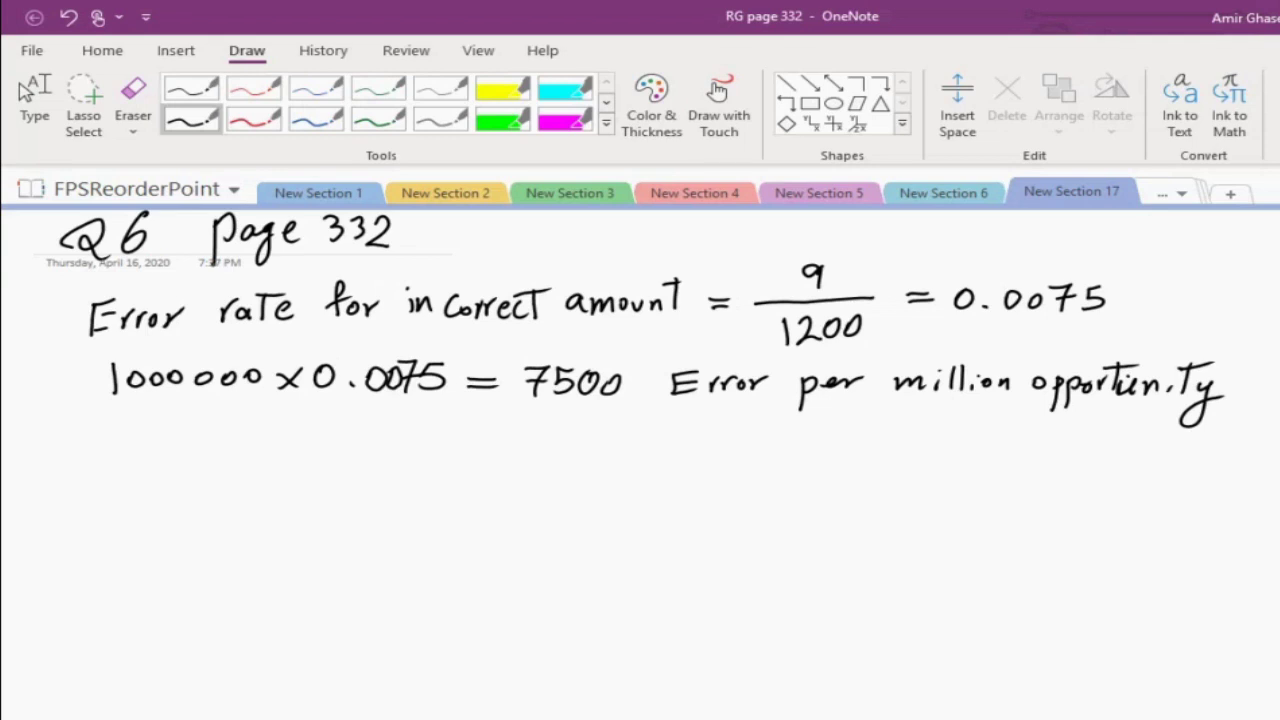
Handwrite "Error rate for incorrect drug" on a new line below the 7500 calculation.
{"action": "mouse_move", "coordinate": [95, 438]}
{"action": "left_mouse_down"}
{"action": "mouse_move", "coordinate": [93, 465]}
{"action": "mouse_move", "coordinate": [113, 438]}
{"action": "left_mouse_up"}
{"action": "left_click_drag", "start_coordinate": [93, 452], "coordinate": [110, 451]}
{"action": "left_click", "coordinate": [117, 460]}
{"action": "left_click_drag", "start_coordinate": [93, 465], "coordinate": [143, 450]}
{"action": "left_click_drag", "start_coordinate": [141, 463], "coordinate": [157, 452]}
{"action": "mouse_move", "coordinate": [175, 461]}
{"action": "left_mouse_down"}
{"action": "mouse_move", "coordinate": [191, 440]}
{"action": "mouse_move", "coordinate": [262, 461]}
{"action": "left_mouse_up"}
{"action": "mouse_move", "coordinate": [276, 432]}
{"action": "left_mouse_down"}
{"action": "mouse_move", "coordinate": [273, 462]}
{"action": "mouse_move", "coordinate": [284, 434]}
{"action": "left_mouse_up"}
{"action": "left_click_drag", "start_coordinate": [290, 452], "coordinate": [342, 446]}
{"action": "left_click", "coordinate": [328, 455]}
{"action": "mouse_move", "coordinate": [343, 440]}
{"action": "left_mouse_down"}
{"action": "mouse_move", "coordinate": [342, 463]}
{"action": "mouse_move", "coordinate": [348, 454]}
{"action": "left_mouse_up"}
{"action": "left_click_drag", "start_coordinate": [360, 452], "coordinate": [358, 453]}
{"action": "mouse_move", "coordinate": [372, 465]}
{"action": "left_mouse_down"}
{"action": "mouse_move", "coordinate": [388, 446]}
{"action": "mouse_move", "coordinate": [427, 464]}
{"action": "mouse_move", "coordinate": [526, 460]}
{"action": "left_mouse_up"}
{"action": "mouse_move", "coordinate": [556, 436]}
{"action": "left_mouse_down"}
{"action": "mouse_move", "coordinate": [556, 464]}
{"action": "mouse_move", "coordinate": [566, 438]}
{"action": "mouse_move", "coordinate": [596, 462]}
{"action": "left_mouse_up"}
{"action": "mouse_move", "coordinate": [618, 434]}
{"action": "left_mouse_down"}
{"action": "mouse_move", "coordinate": [620, 466]}
{"action": "mouse_move", "coordinate": [636, 448]}
{"action": "left_mouse_up"}
{"action": "mouse_move", "coordinate": [638, 450]}
{"action": "left_mouse_down"}
{"action": "mouse_move", "coordinate": [652, 462]}
{"action": "mouse_move", "coordinate": [642, 494]}
{"action": "left_mouse_up"}
Complete the incorrect drug line by handwriting = 2/1200 = 0.0016.
{"action": "left_click", "coordinate": [703, 463]}
{"action": "left_click", "coordinate": [703, 473]}
{"action": "left_click", "coordinate": [752, 448]}
{"action": "mouse_move", "coordinate": [748, 446]}
{"action": "left_mouse_down"}
{"action": "mouse_move", "coordinate": [804, 473]}
{"action": "mouse_move", "coordinate": [742, 510]}
{"action": "left_mouse_up"}
{"action": "left_click_drag", "start_coordinate": [754, 496], "coordinate": [803, 505]}
{"action": "left_click", "coordinate": [801, 505]}
{"action": "left_click_drag", "start_coordinate": [846, 466], "coordinate": [864, 466]}
{"action": "mouse_move", "coordinate": [844, 478]}
{"action": "left_mouse_down"}
{"action": "mouse_move", "coordinate": [950, 462]}
{"action": "mouse_move", "coordinate": [967, 480]}
{"action": "left_mouse_up"}
{"action": "left_click", "coordinate": [912, 478]}
{"action": "mouse_move", "coordinate": [1000, 450]}
{"action": "left_mouse_down"}
{"action": "mouse_move", "coordinate": [992, 488]}
{"action": "mouse_move", "coordinate": [988, 476]}
{"action": "left_mouse_up"}
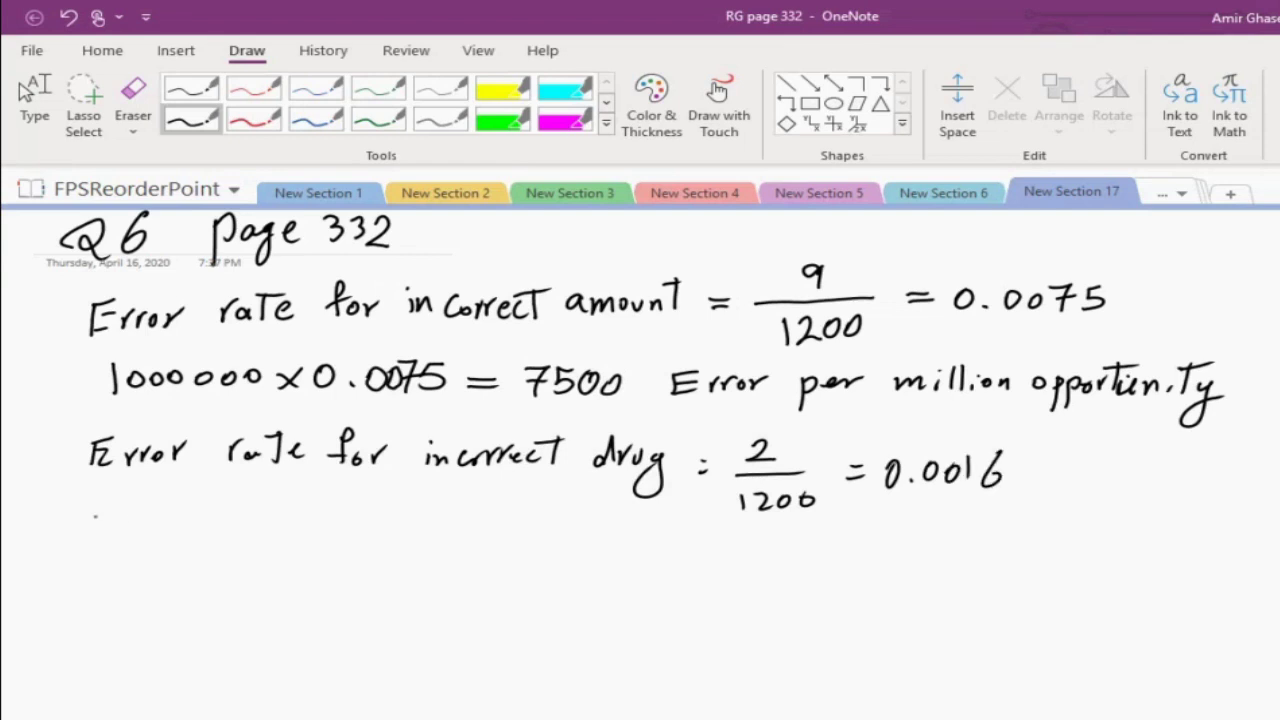
Handwrite the next line of the calculation below the incorrect drug error rate.
{"action": "left_click_drag", "start_coordinate": [99, 519], "coordinate": [97, 545]}
{"action": "left_click_drag", "start_coordinate": [97, 520], "coordinate": [121, 519]}
{"action": "mouse_move", "coordinate": [94, 533]}
{"action": "left_mouse_down"}
{"action": "mouse_move", "coordinate": [113, 532]}
{"action": "mouse_move", "coordinate": [134, 558]}
{"action": "left_mouse_up"}
{"action": "mouse_move", "coordinate": [134, 523]}
{"action": "left_mouse_down"}
{"action": "mouse_move", "coordinate": [136, 541]}
{"action": "mouse_move", "coordinate": [190, 545]}
{"action": "mouse_move", "coordinate": [210, 524]}
{"action": "mouse_move", "coordinate": [333, 554]}
{"action": "mouse_move", "coordinate": [346, 538]}
{"action": "left_mouse_up"}
{"action": "left_click_drag", "start_coordinate": [369, 539], "coordinate": [414, 538]}
{"action": "left_click_drag", "start_coordinate": [435, 538], "coordinate": [500, 550]}
{"action": "mouse_move", "coordinate": [500, 530]}
{"action": "left_mouse_down"}
{"action": "mouse_move", "coordinate": [482, 550]}
{"action": "mouse_move", "coordinate": [515, 528]}
{"action": "left_mouse_up"}
{"action": "left_click_drag", "start_coordinate": [535, 544], "coordinate": [558, 531]}
{"action": "left_click_drag", "start_coordinate": [583, 528], "coordinate": [581, 529]}
{"action": "mouse_move", "coordinate": [606, 520]}
{"action": "left_mouse_down"}
{"action": "mouse_move", "coordinate": [603, 543]}
{"action": "mouse_move", "coordinate": [670, 538]}
{"action": "left_mouse_up"}
{"action": "left_click_drag", "start_coordinate": [651, 551], "coordinate": [755, 547]}
{"action": "left_click_drag", "start_coordinate": [783, 553], "coordinate": [856, 556]}
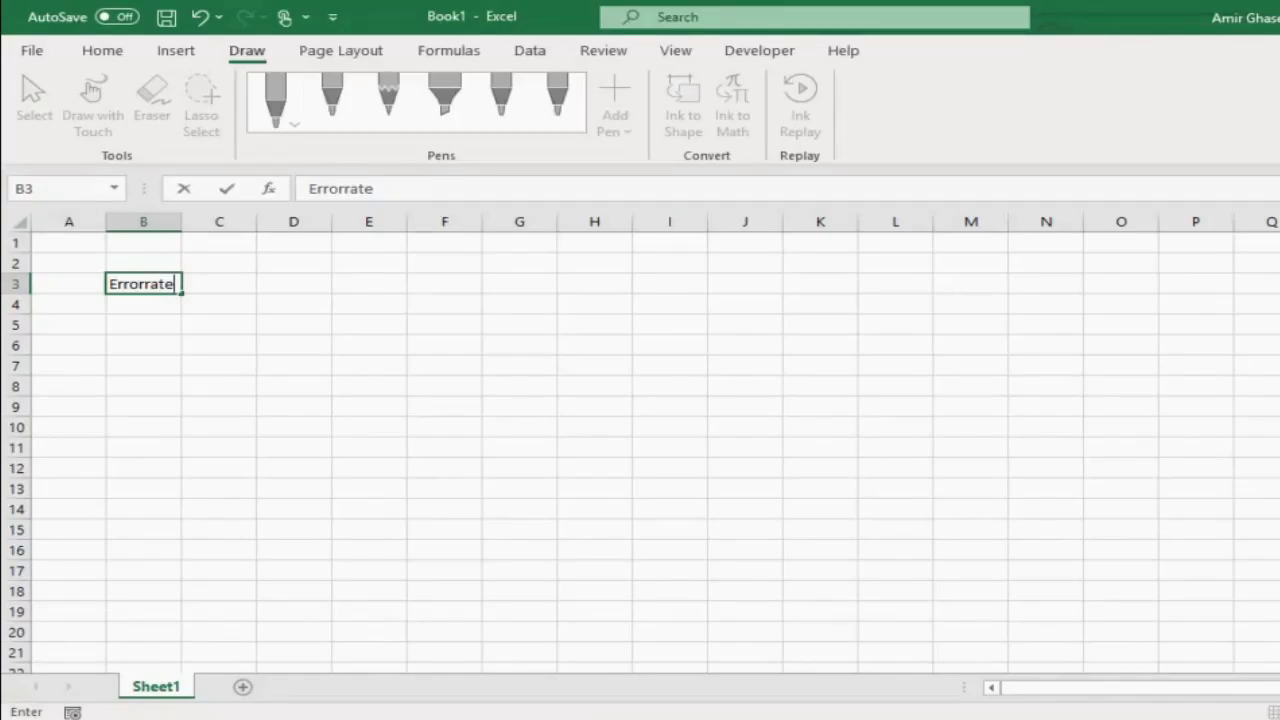
Correct the label in cell B3 to "Error rate".
{"action": "key", "text": "BackSpace"}
{"action": "key", "text": "BackSpace"}
{"action": "key", "text": "BackSpace"}
{"action": "key", "text": "BackSpace"}
{"action": "type", "text": "rate"}
{"action": "key", "text": "Tab"}
Enter the label "Incorrect amount" in cell A3, beside the error rate label.
{"action": "left_click", "coordinate": [145, 285]}
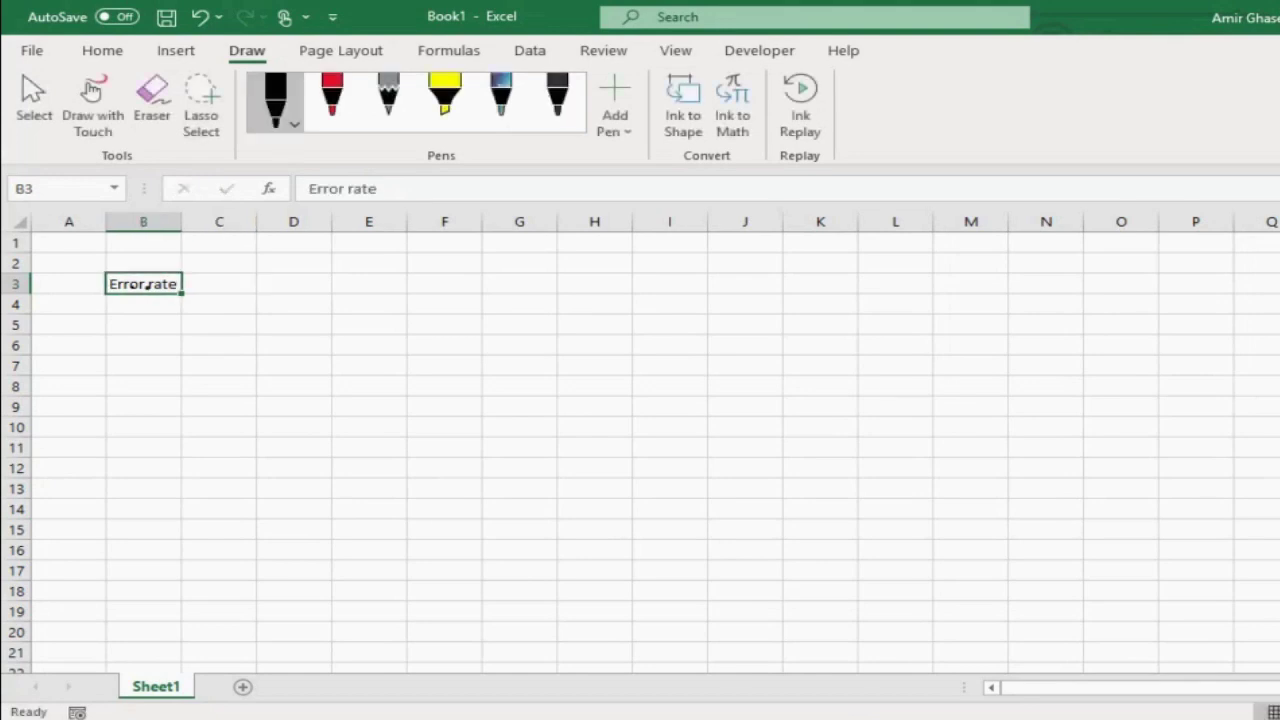
{"action": "key", "text": "Left"}
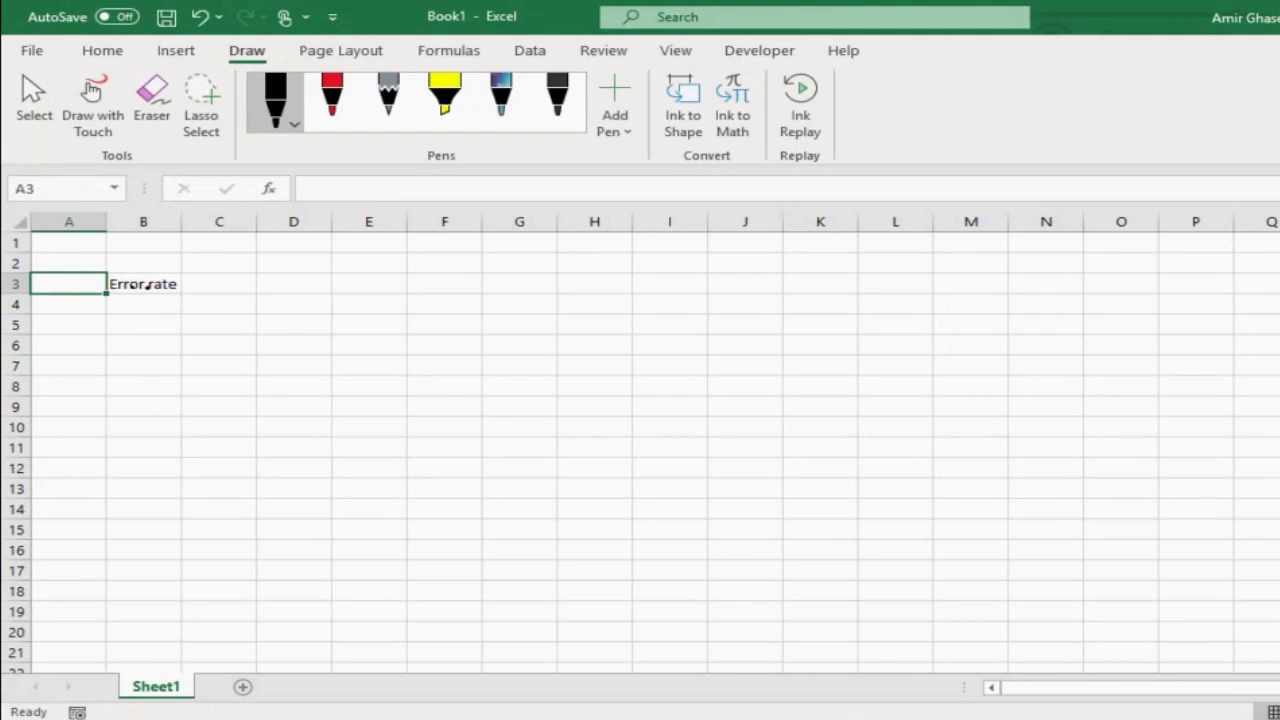
{"action": "type", "text": "Incorrect"}
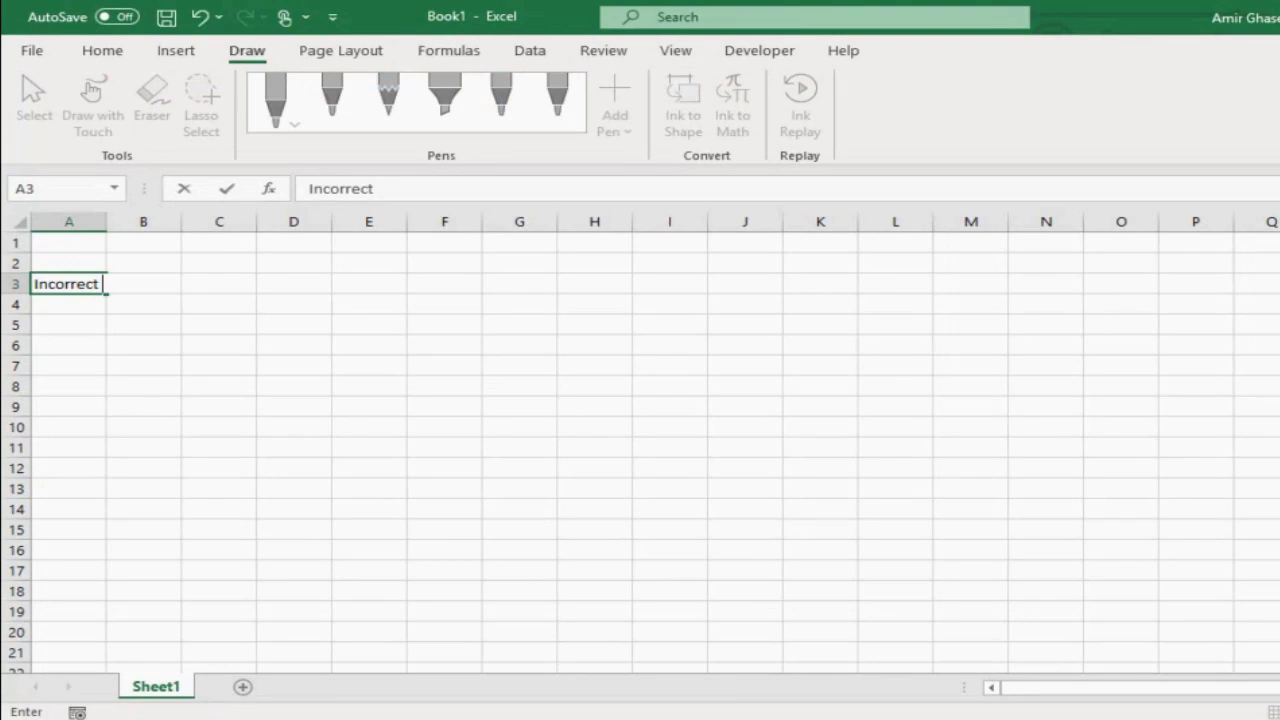
{"action": "type", "text": " amount"}
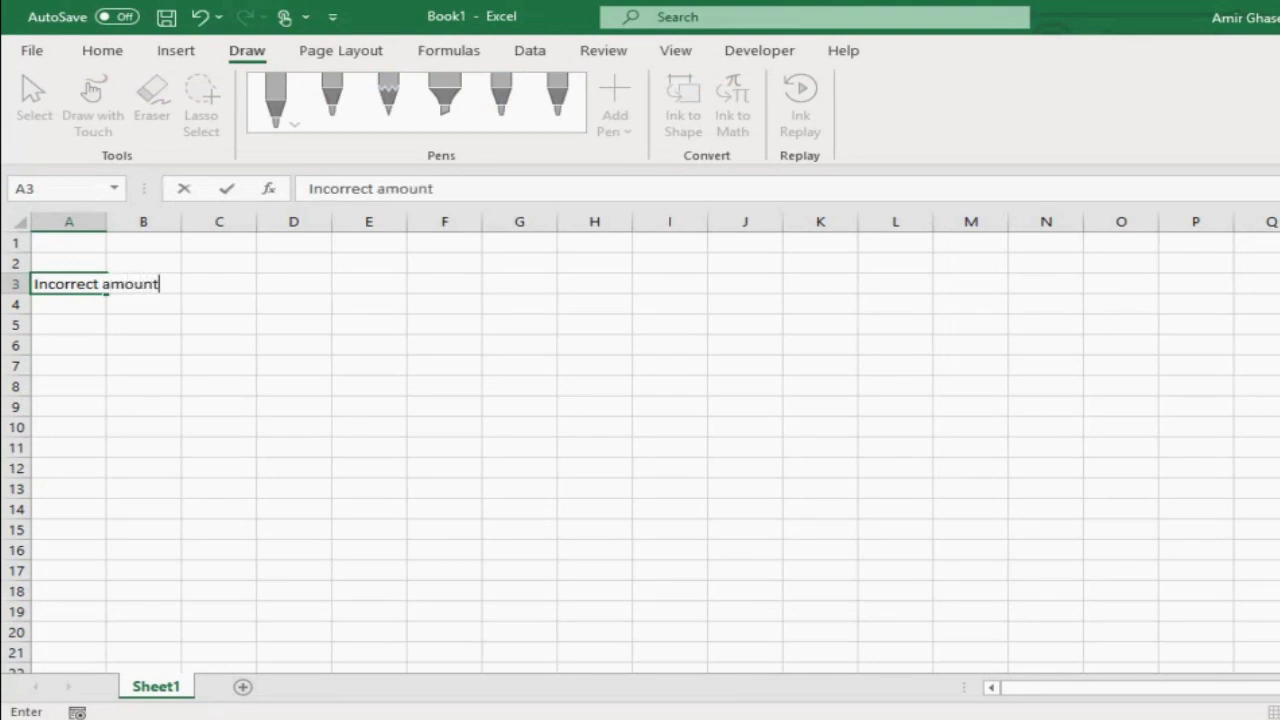
{"action": "key", "text": "Return"}
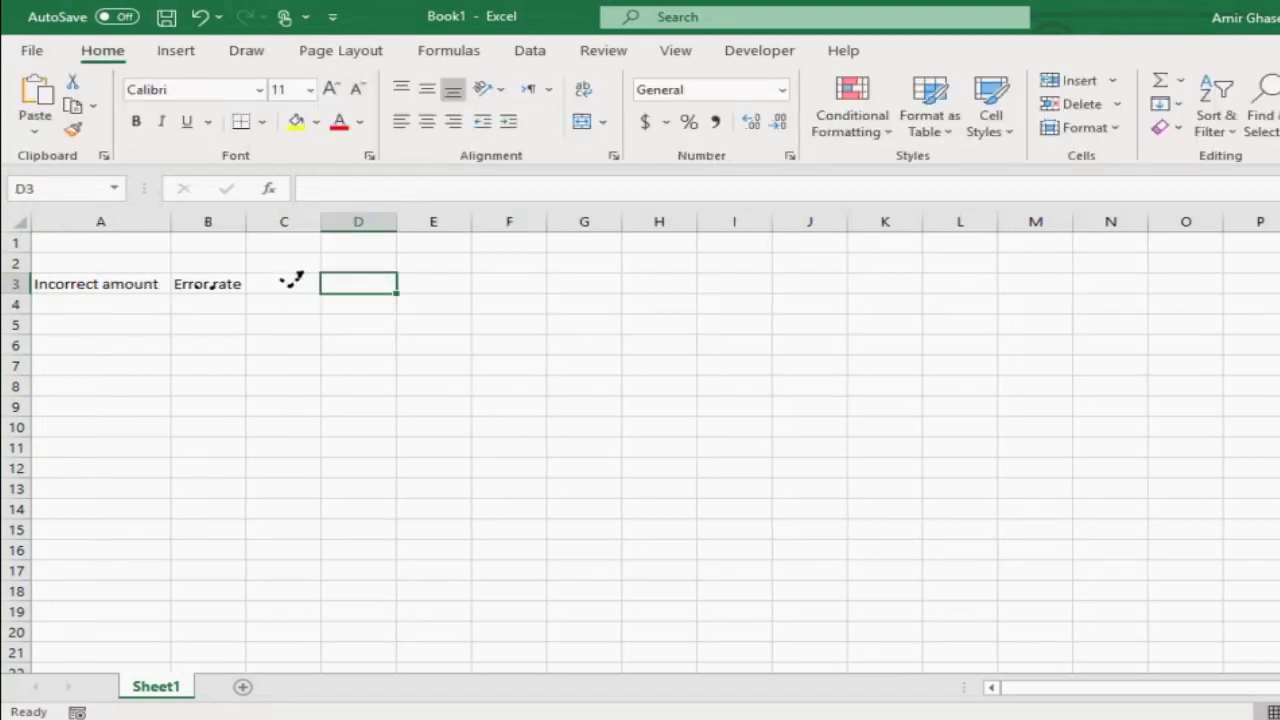
Enter the error rate 0.0075 in cell D3.
{"action": "type", "text": ".00"}
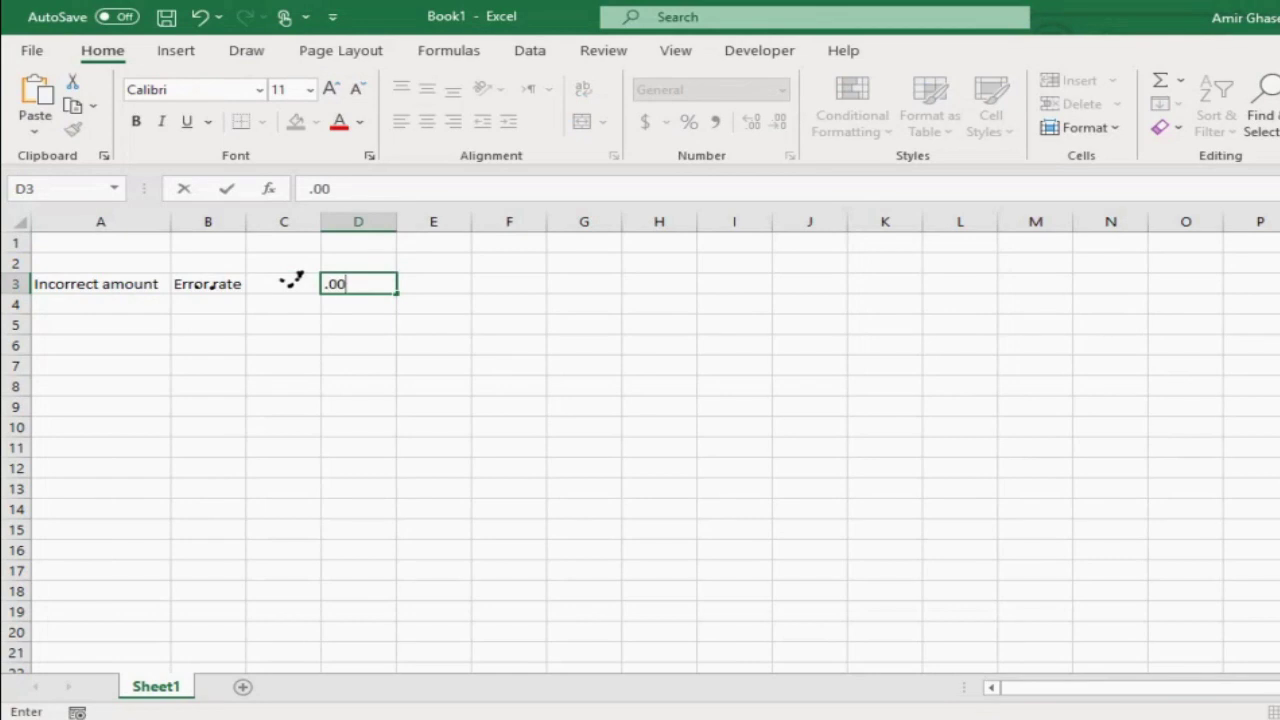
{"action": "type", "text": "75"}
{"action": "key", "text": "Tab"}
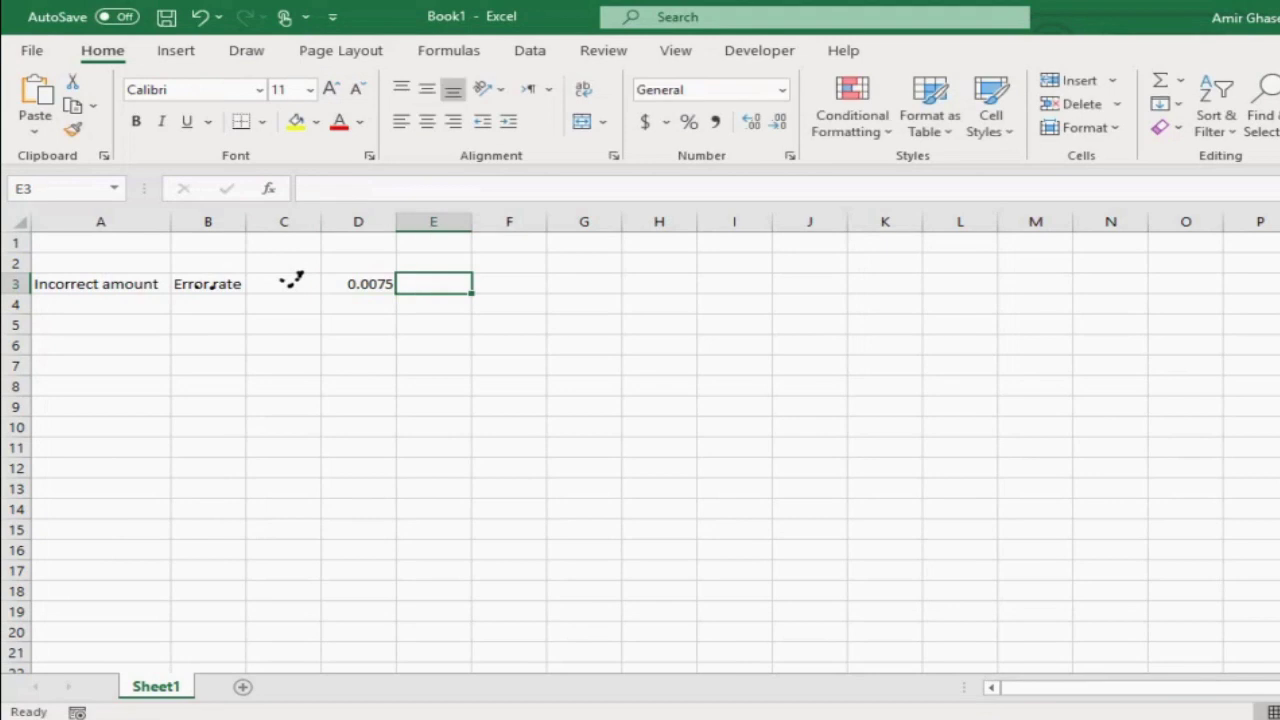
Calculate the z-value of the error rate in E3 with the formula =norm.s.inv(D3).
{"action": "type", "text": "=no"}
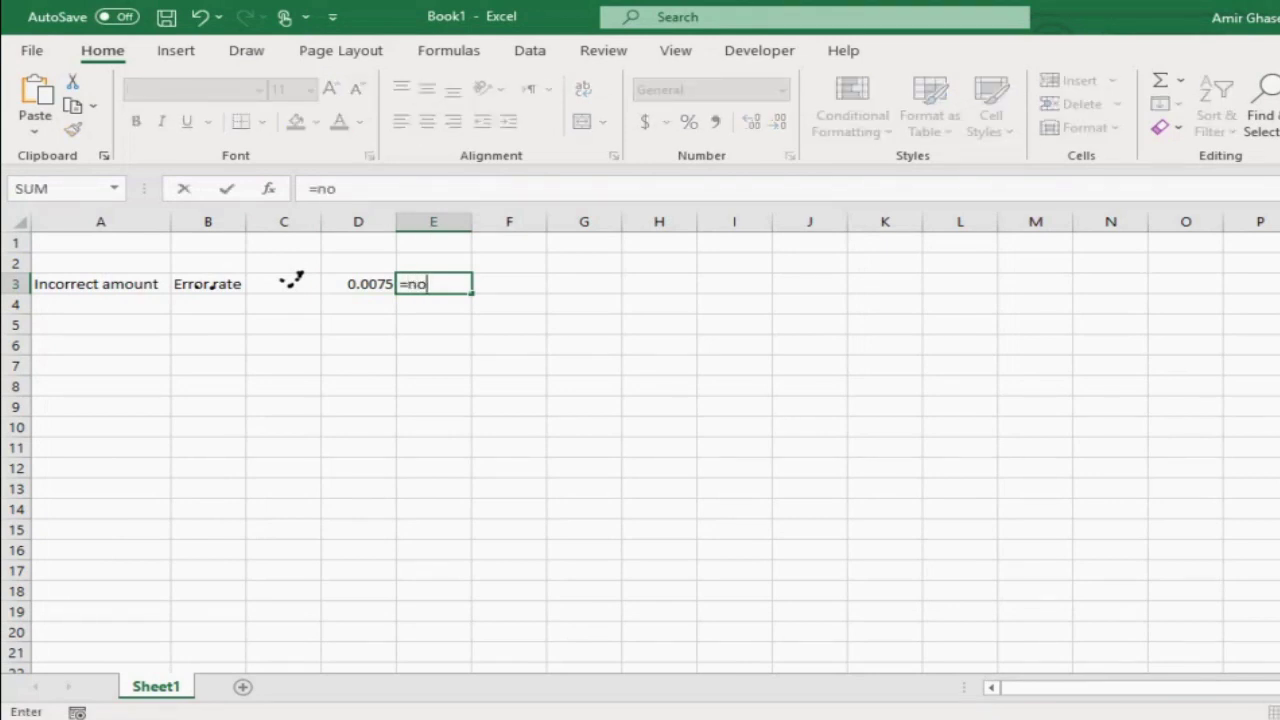
{"action": "type", "text": "rm.s.inv("}
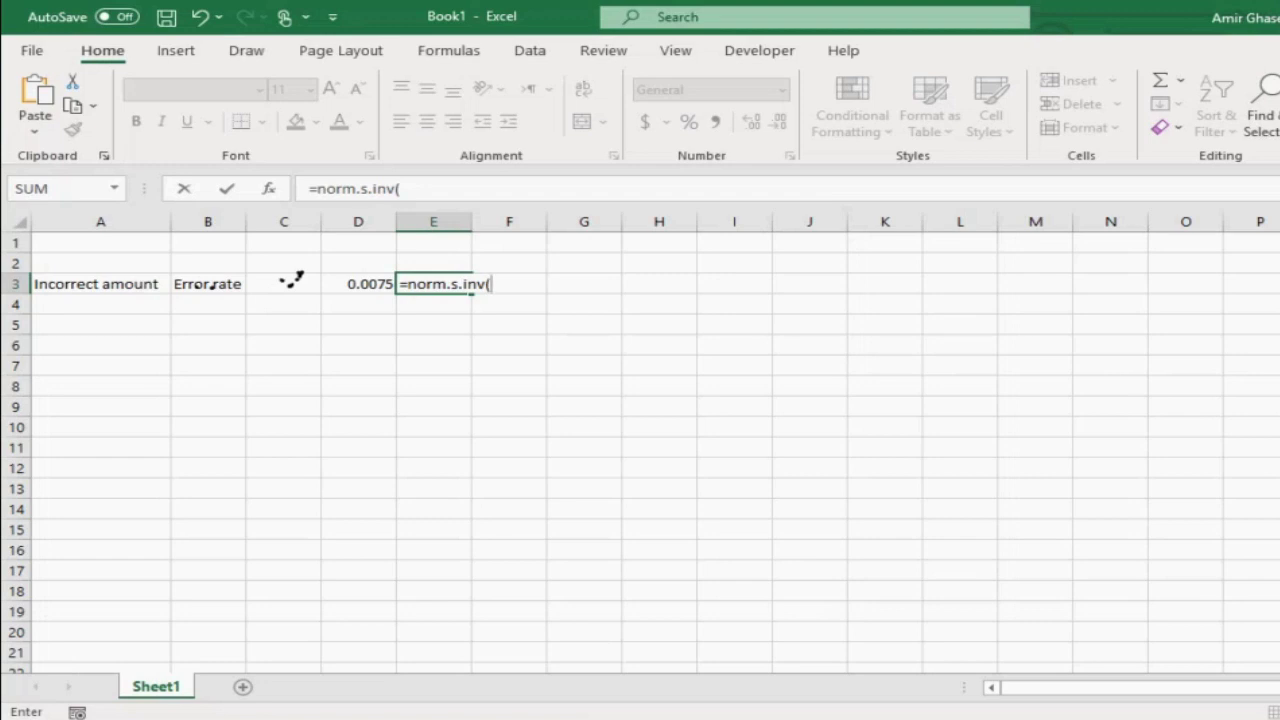
{"action": "type", "text": "D3)"}
{"action": "key", "text": "Return"}
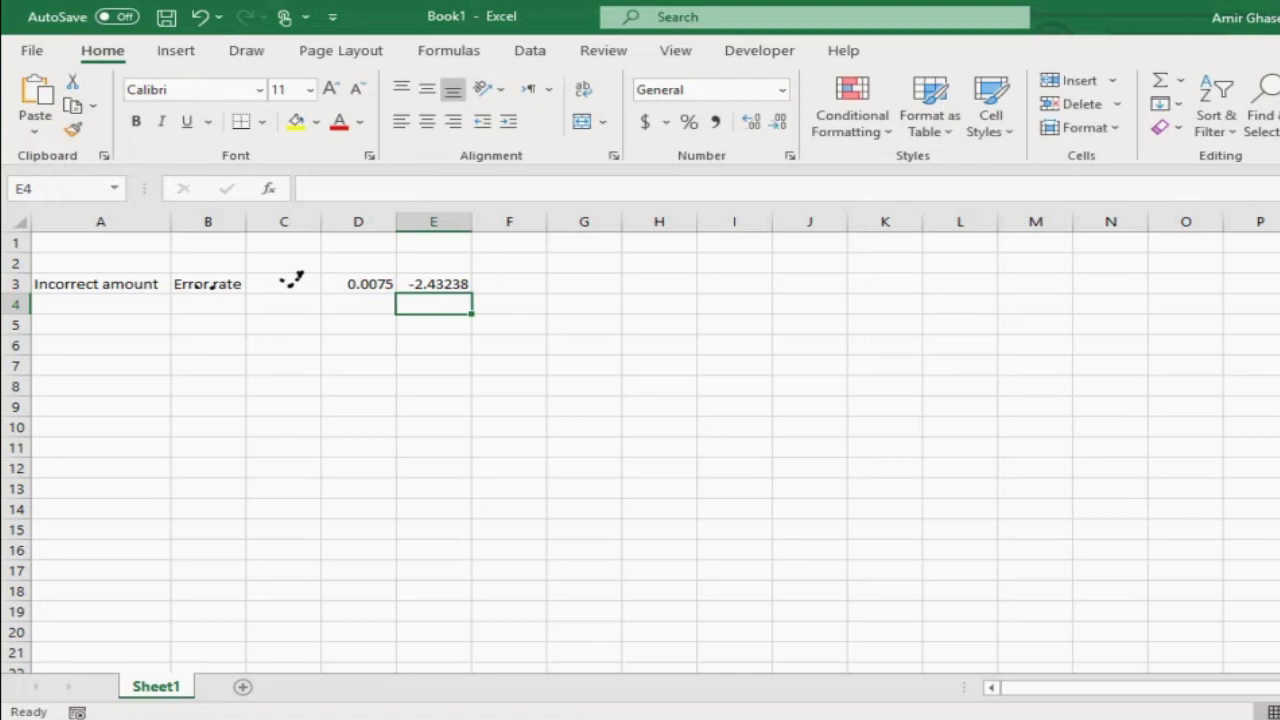
Sketch a normal curve with a centre line and a marked lower tail beside the data, and label it Z = -2.432.
{"action": "mouse_move", "coordinate": [758, 387]}
{"action": "left_mouse_down"}
{"action": "mouse_move", "coordinate": [1197, 386]}
{"action": "mouse_move", "coordinate": [768, 376]}
{"action": "mouse_move", "coordinate": [881, 280]}
{"action": "mouse_move", "coordinate": [1052, 288]}
{"action": "mouse_move", "coordinate": [1143, 363]}
{"action": "mouse_move", "coordinate": [1193, 376]}
{"action": "left_mouse_up"}
{"action": "left_click_drag", "start_coordinate": [949, 249], "coordinate": [970, 387]}
{"action": "left_click_drag", "start_coordinate": [824, 387], "coordinate": [830, 355]}
{"action": "mouse_move", "coordinate": [790, 412]}
{"action": "left_mouse_down"}
{"action": "mouse_move", "coordinate": [808, 410]}
{"action": "mouse_move", "coordinate": [816, 448]}
{"action": "mouse_move", "coordinate": [846, 430]}
{"action": "left_mouse_up"}
{"action": "mouse_move", "coordinate": [832, 440]}
{"action": "left_mouse_down"}
{"action": "mouse_move", "coordinate": [914, 424]}
{"action": "mouse_move", "coordinate": [940, 440]}
{"action": "mouse_move", "coordinate": [978, 422]}
{"action": "mouse_move", "coordinate": [983, 437]}
{"action": "mouse_move", "coordinate": [1004, 416]}
{"action": "mouse_move", "coordinate": [994, 436]}
{"action": "mouse_move", "coordinate": [1062, 434]}
{"action": "left_mouse_up"}
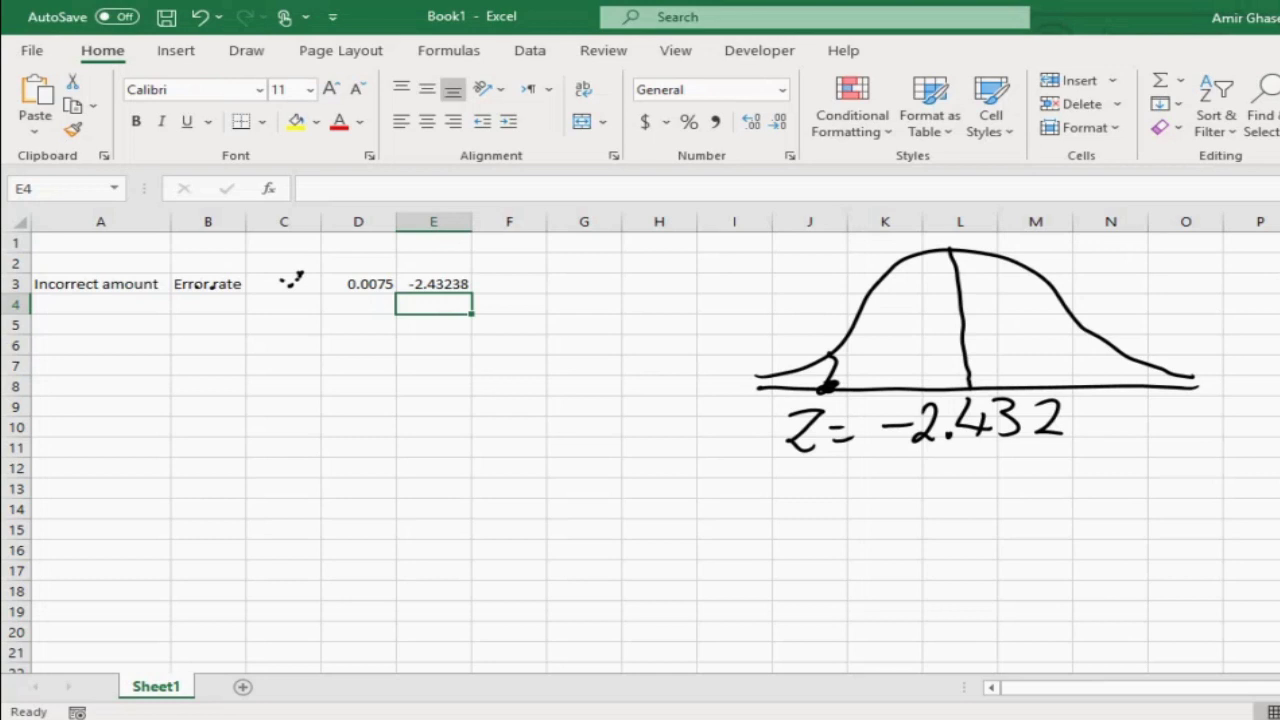
Enter the label "sigma level" in cell B4, below the error rate label.
{"action": "left_click", "coordinate": [358, 304]}
{"action": "left_click", "coordinate": [208, 304]}
{"action": "type", "text": "sig"}
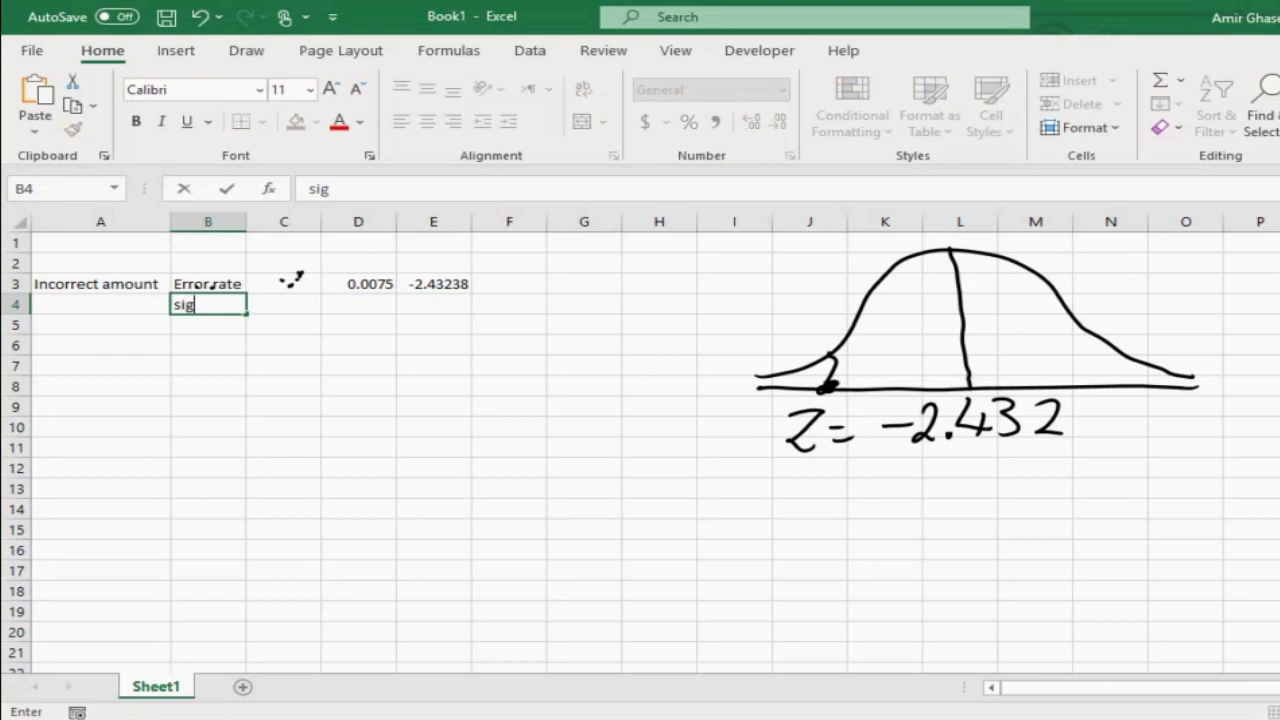
{"action": "type", "text": "ma level"}
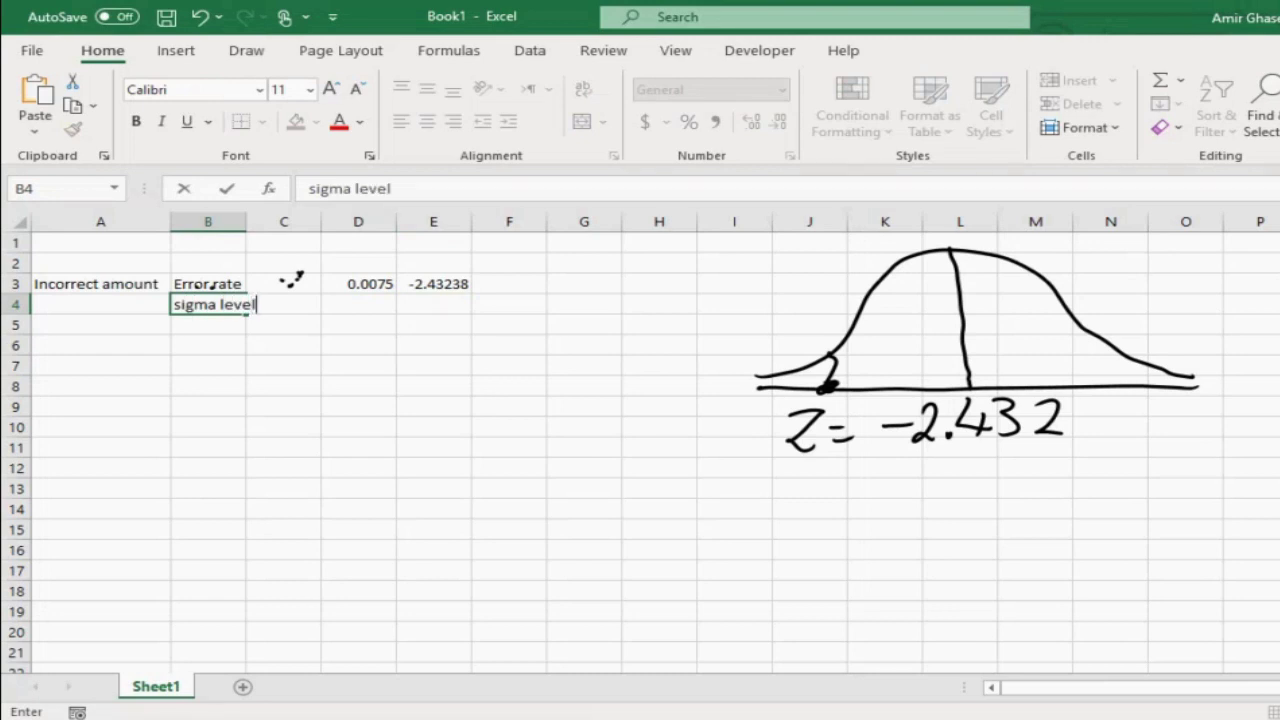
{"action": "key", "text": "Return"}
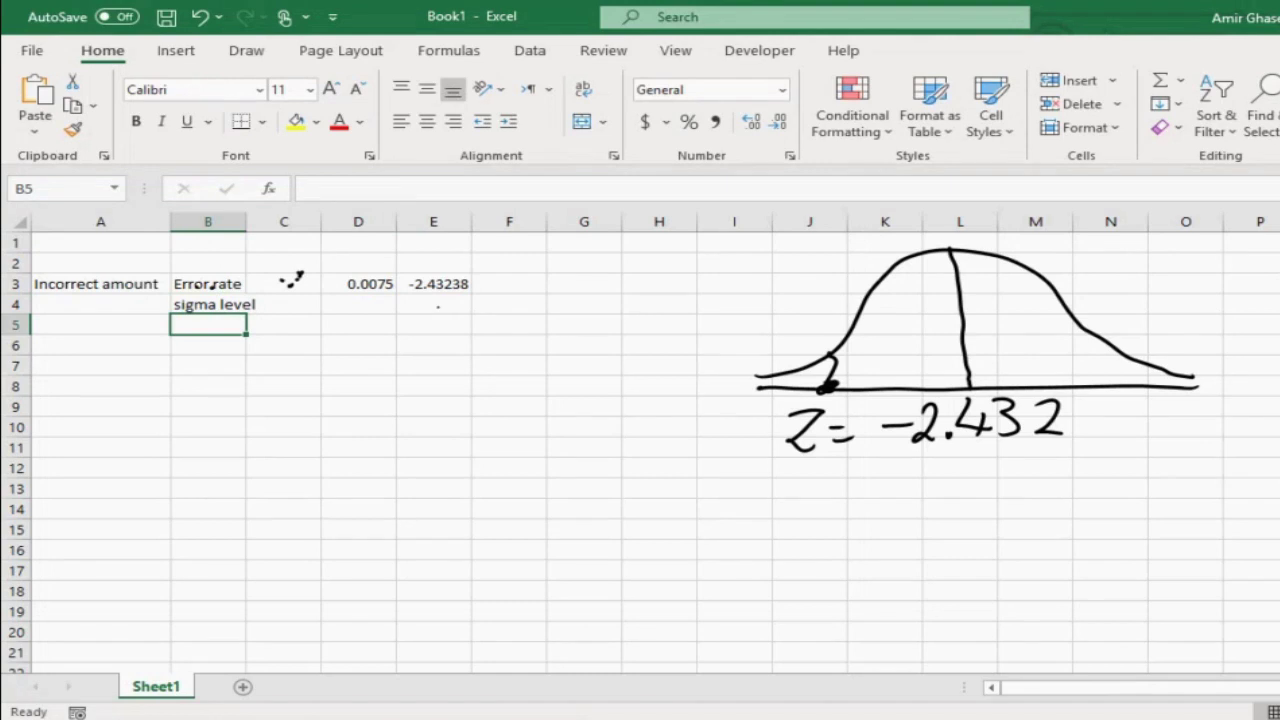
Calculate the sigma level in cell E4 with the formula =E3-1.5.
{"action": "key", "text": "Up"}
{"action": "key", "text": "Right"}
{"action": "key", "text": "Right"}
{"action": "key", "text": "Right"}
{"action": "key", "text": "Right"}
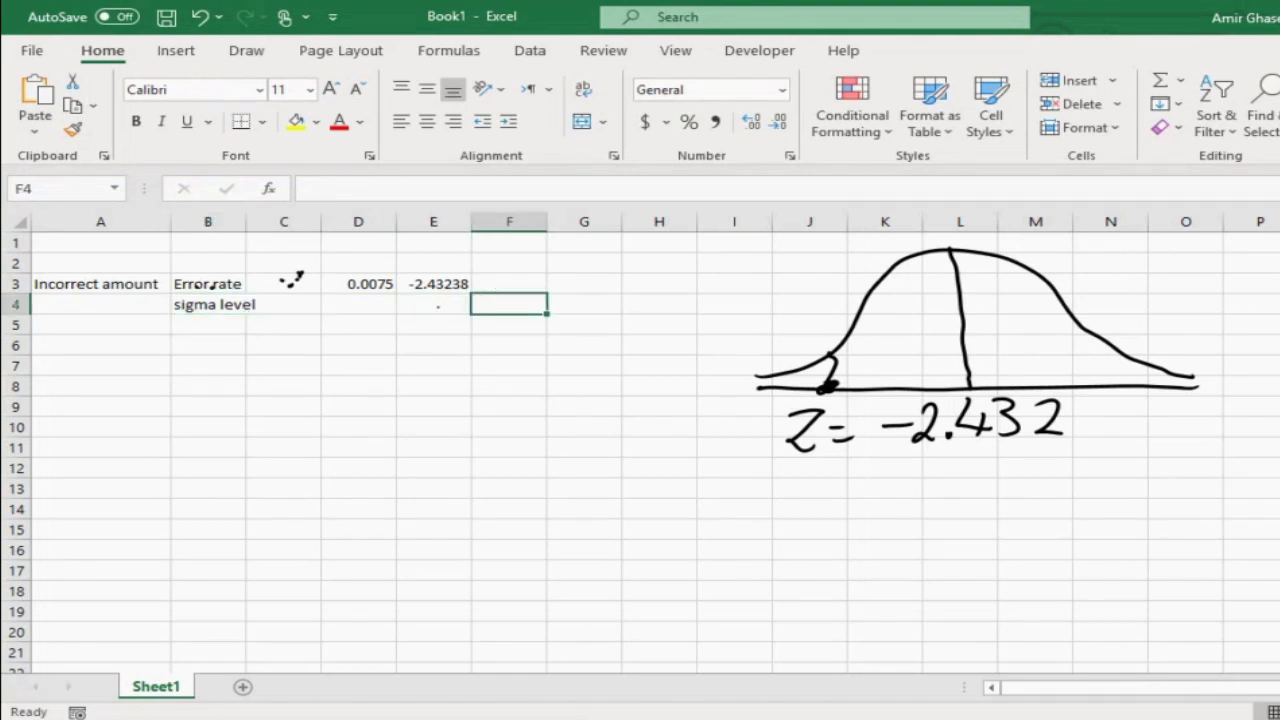
{"action": "key", "text": "Left"}
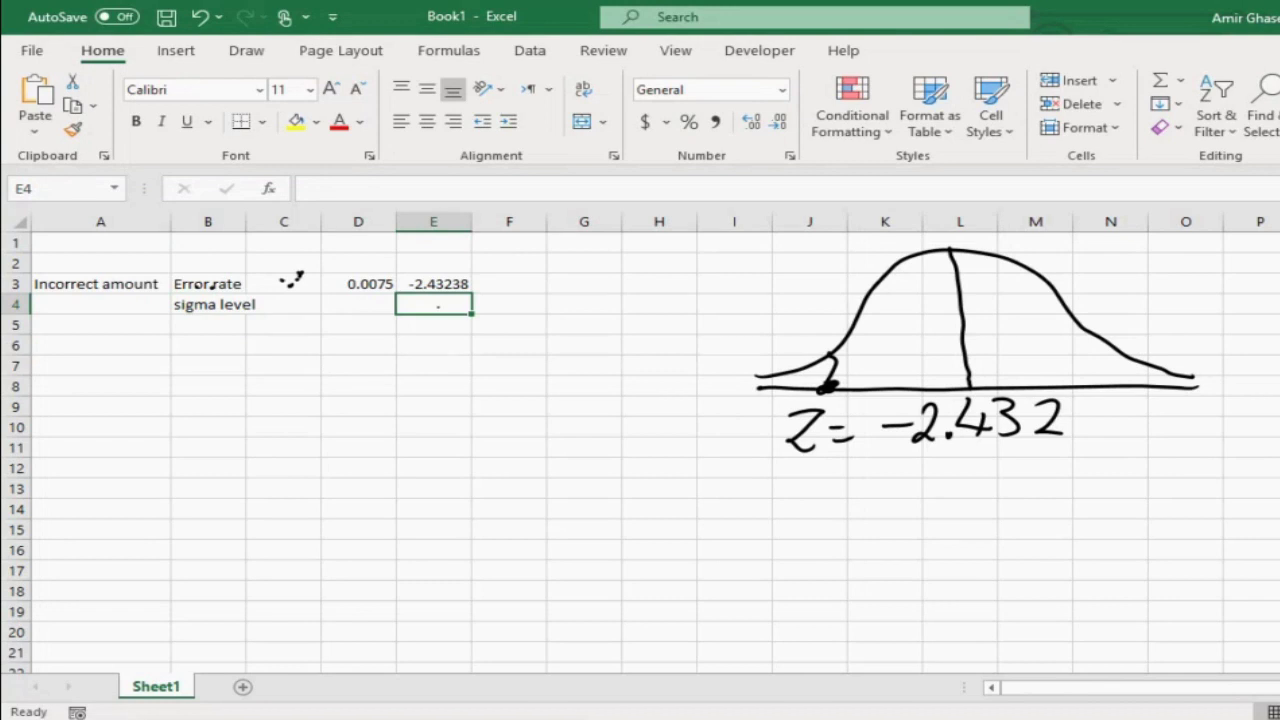
{"action": "type", "text": "="}
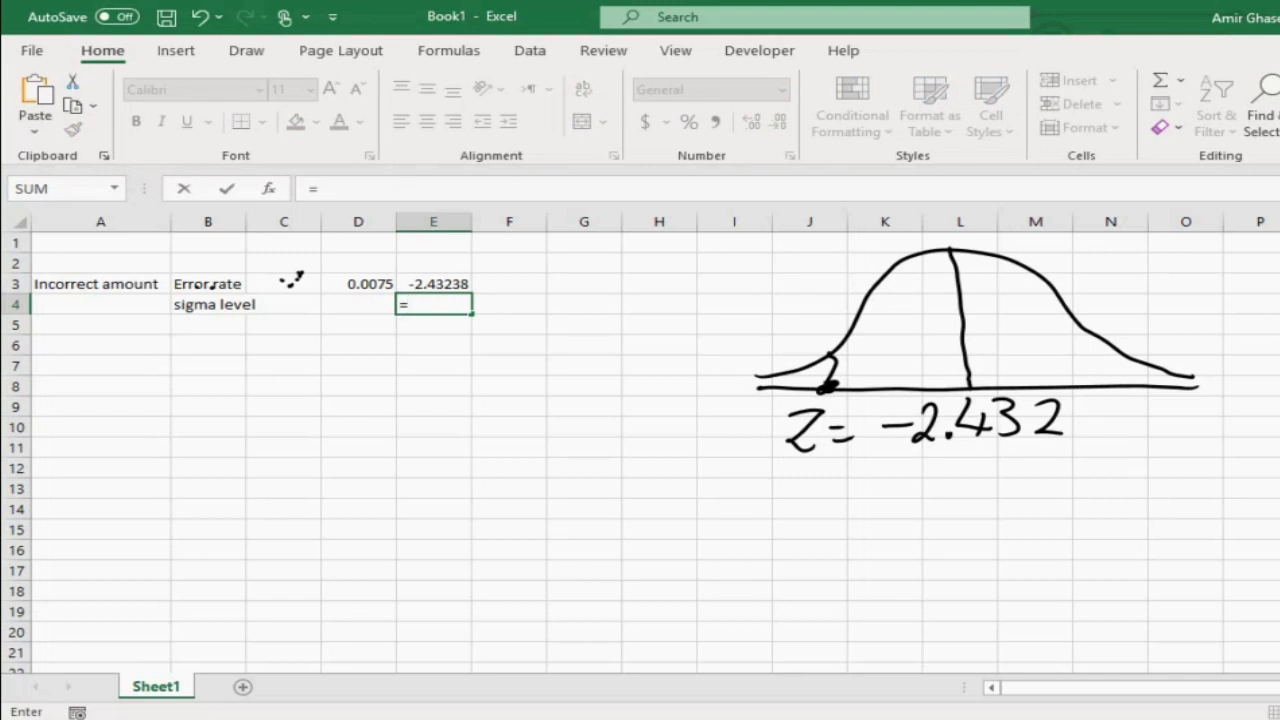
{"action": "type", "text": "E3-1.5"}
{"action": "key", "text": "Return"}
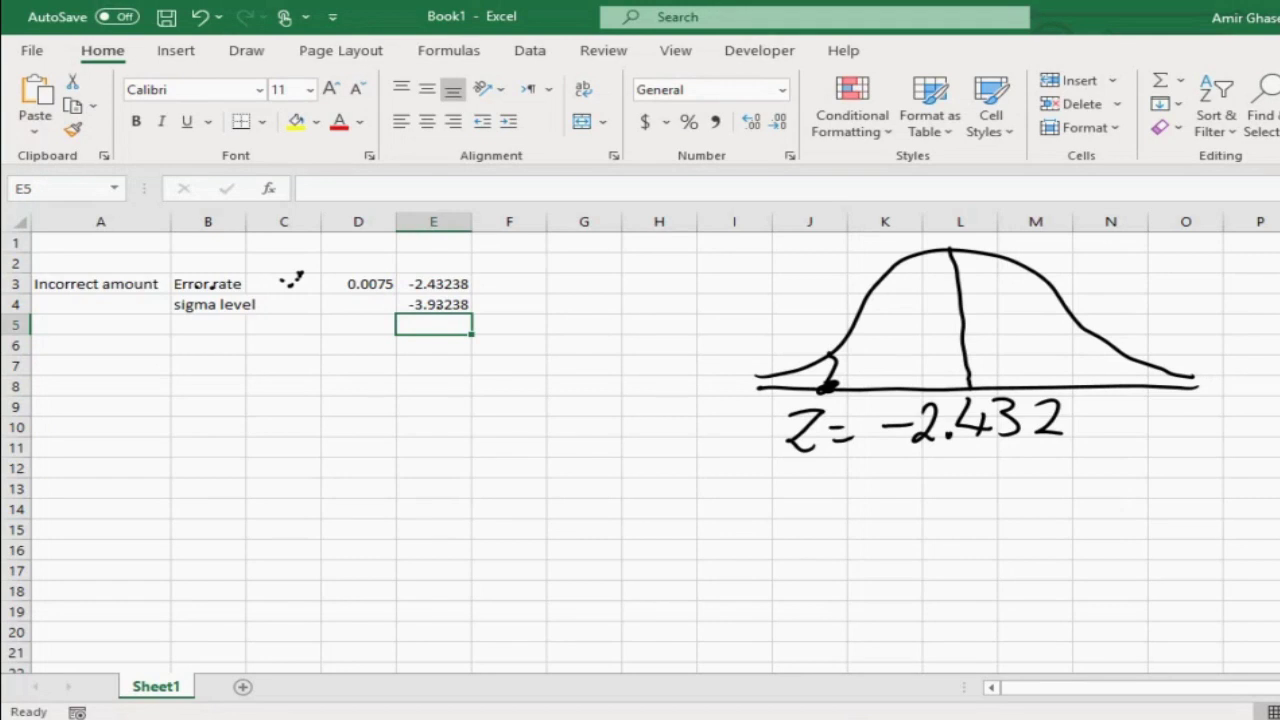
Set the error rate in D3 to 0.00075 to test its effect on the sigma level.
{"action": "key", "text": "Up"}
{"action": "key", "text": "Up"}
{"action": "left_click", "coordinate": [358, 284]}
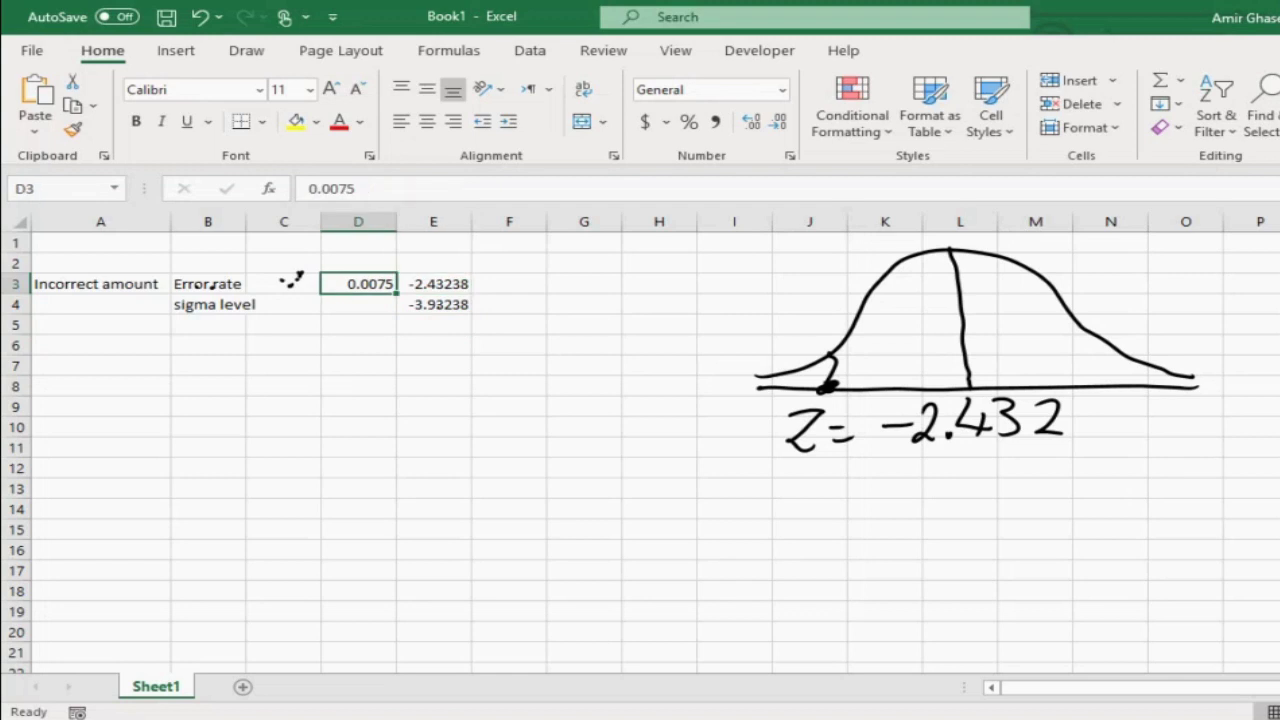
{"action": "type", "text": "0.00"}
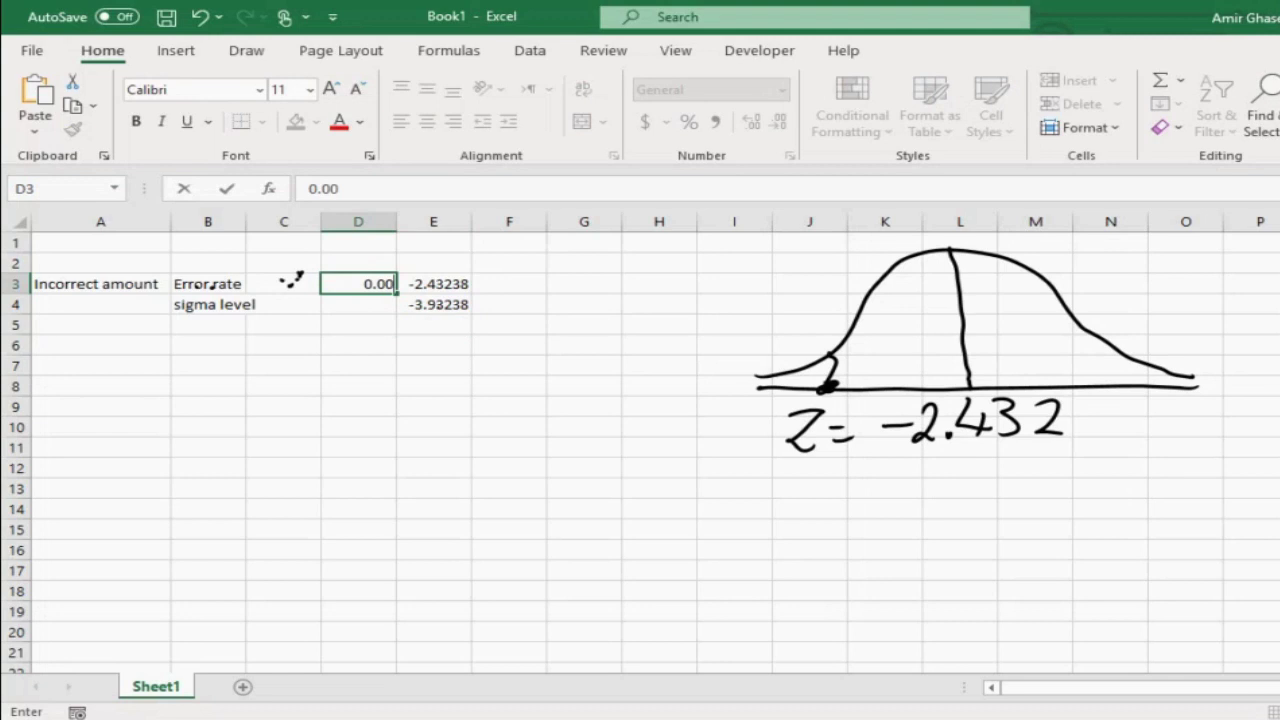
{"action": "type", "text": "075"}
{"action": "key", "text": "Return"}
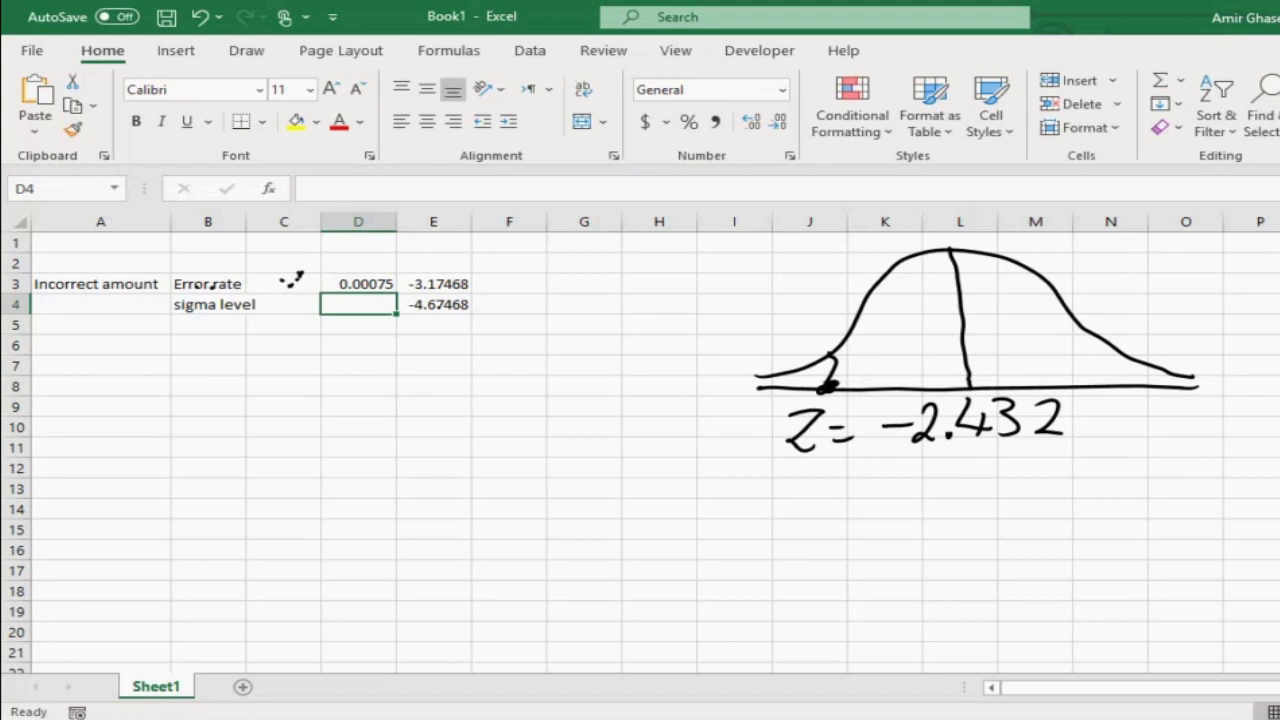
Set the error rate in D3 to 0.000075 to test a lower error rate.
{"action": "left_click", "coordinate": [358, 284]}
{"action": "type", "text": "0"}
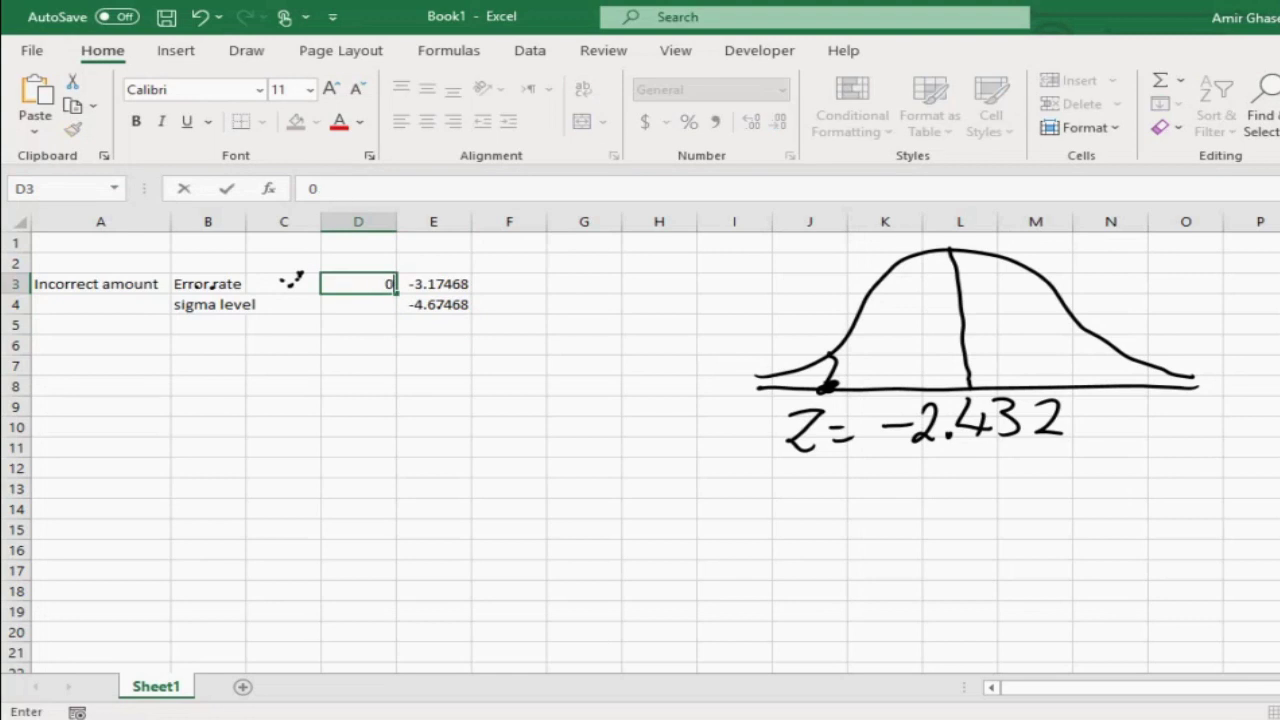
{"action": "type", "text": ".000075"}
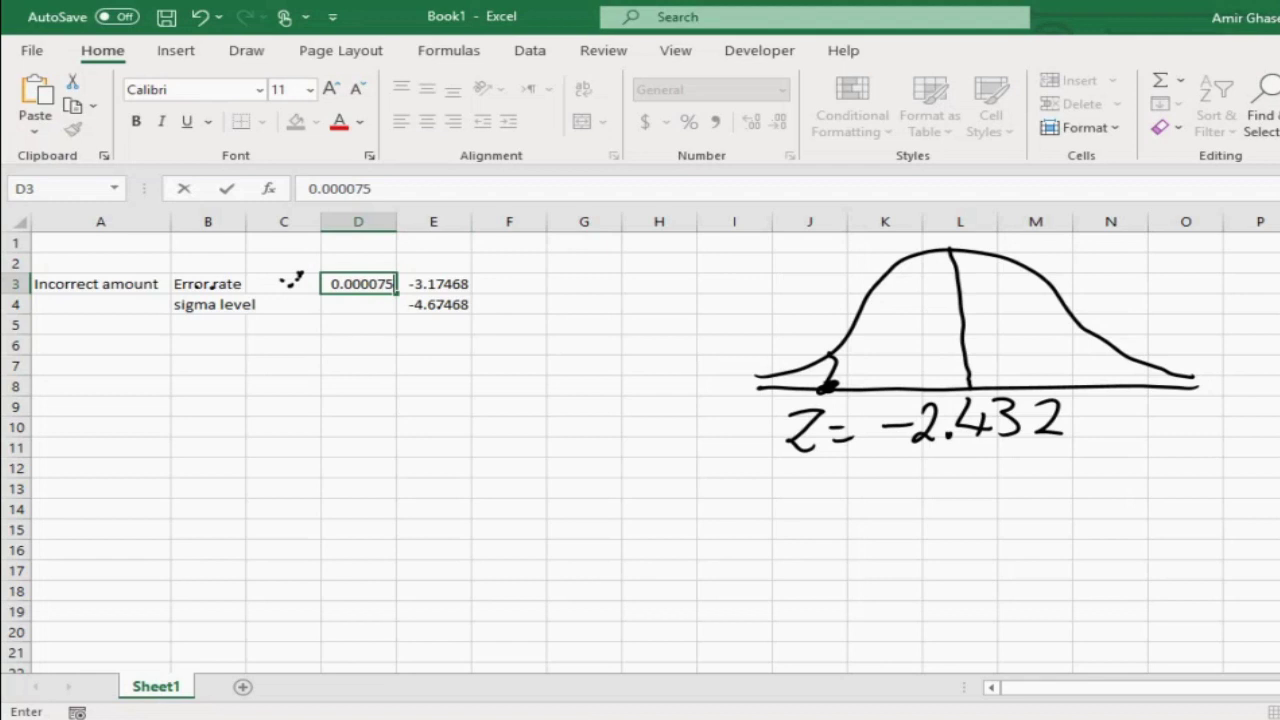
{"action": "key", "text": "Return"}
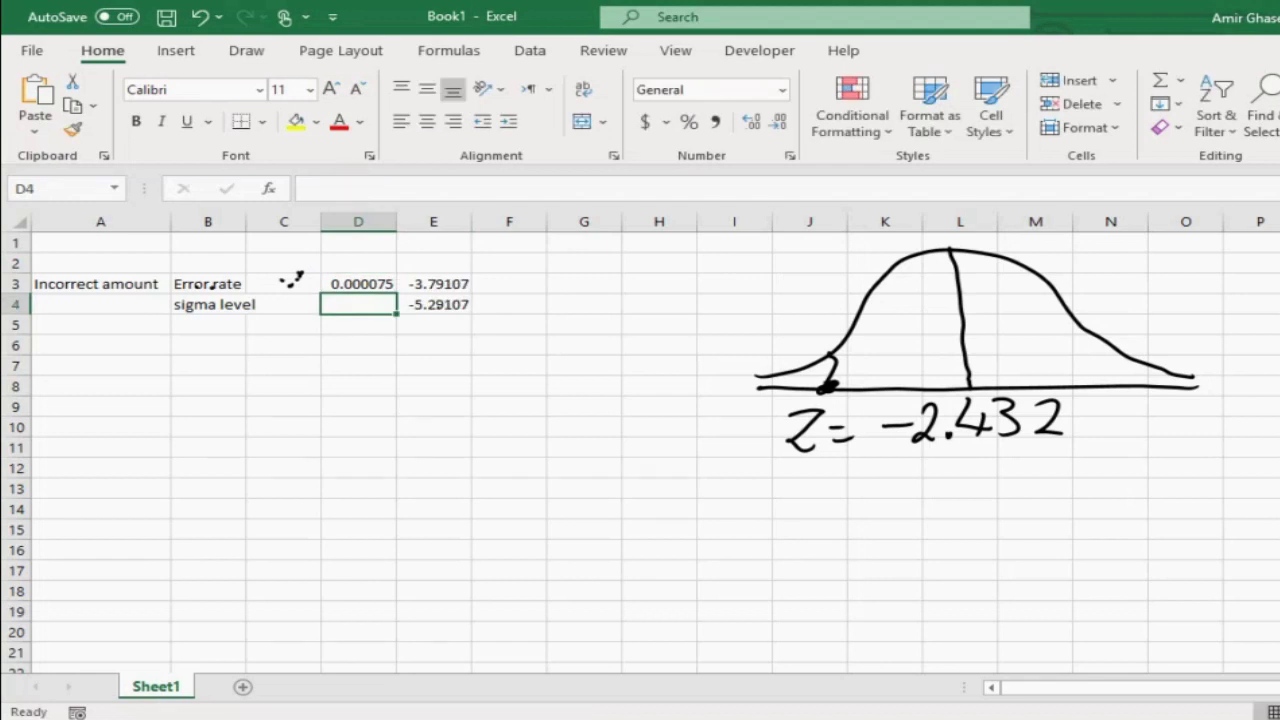
Set the error rate in D3 to 0.0000075 to test an even lower error rate.
{"action": "key", "text": "Up"}
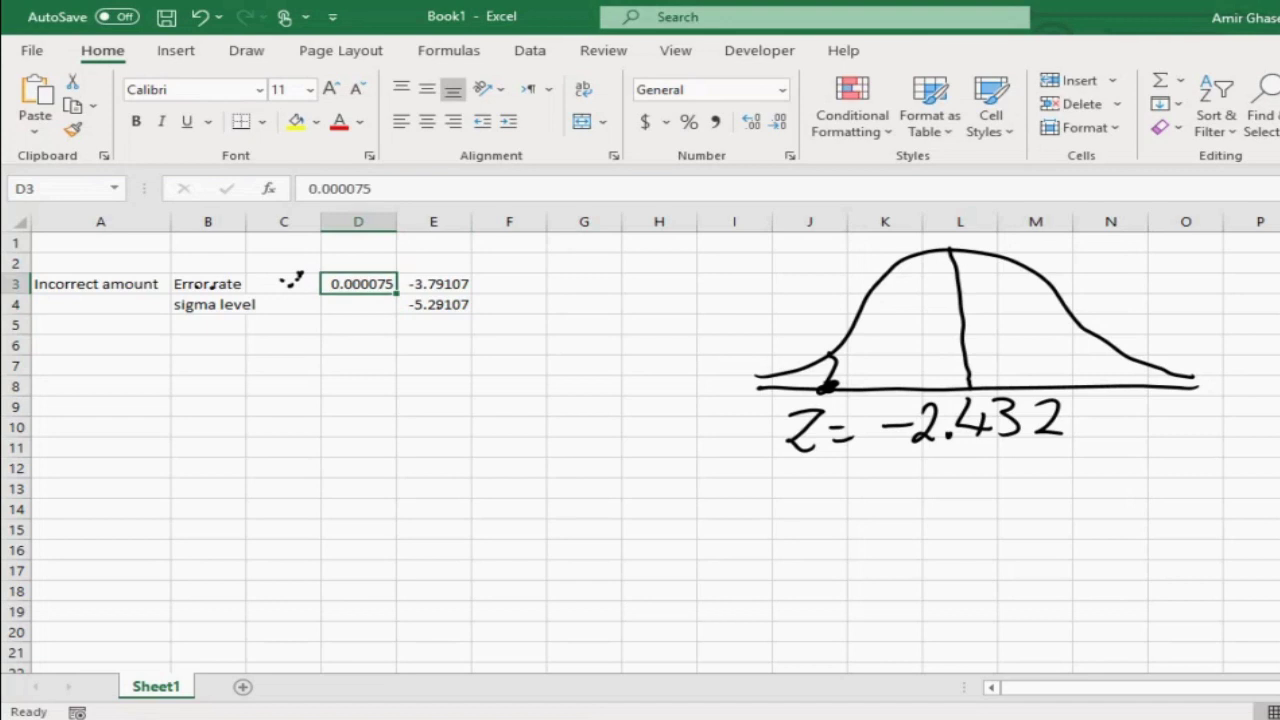
{"action": "type", "text": "0.0"}
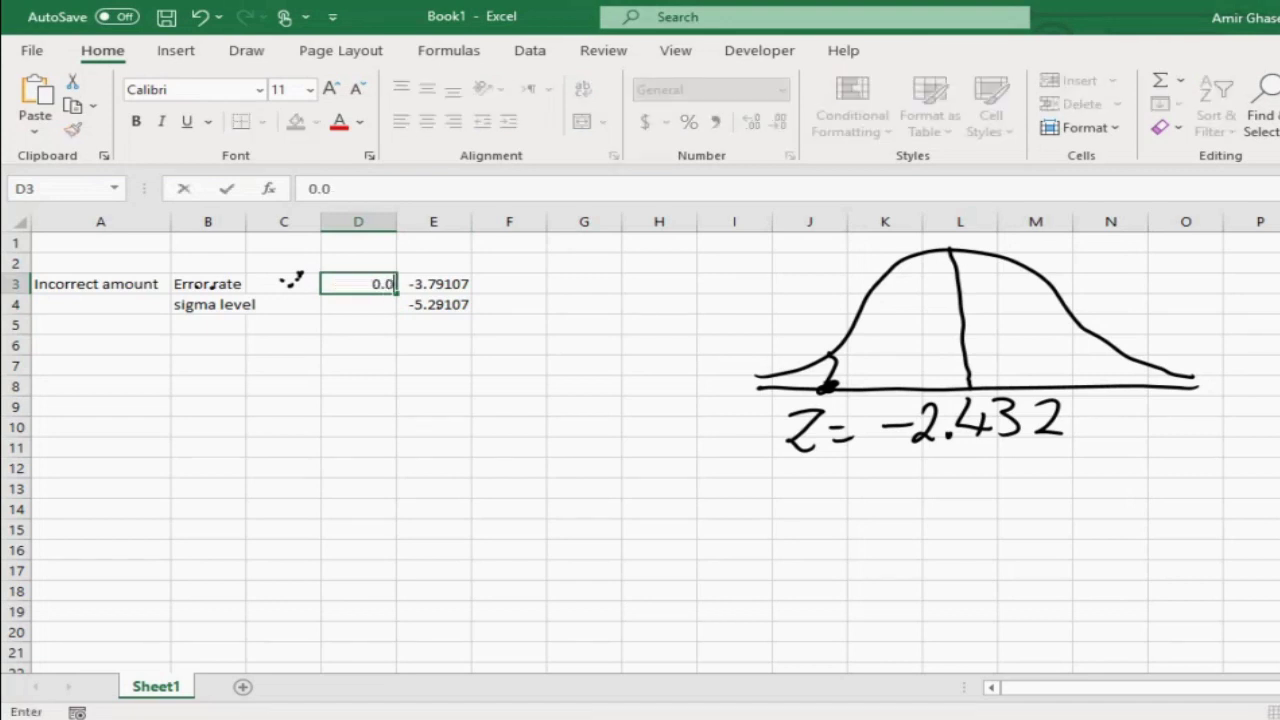
{"action": "type", "text": "000075"}
{"action": "key", "text": "Return"}
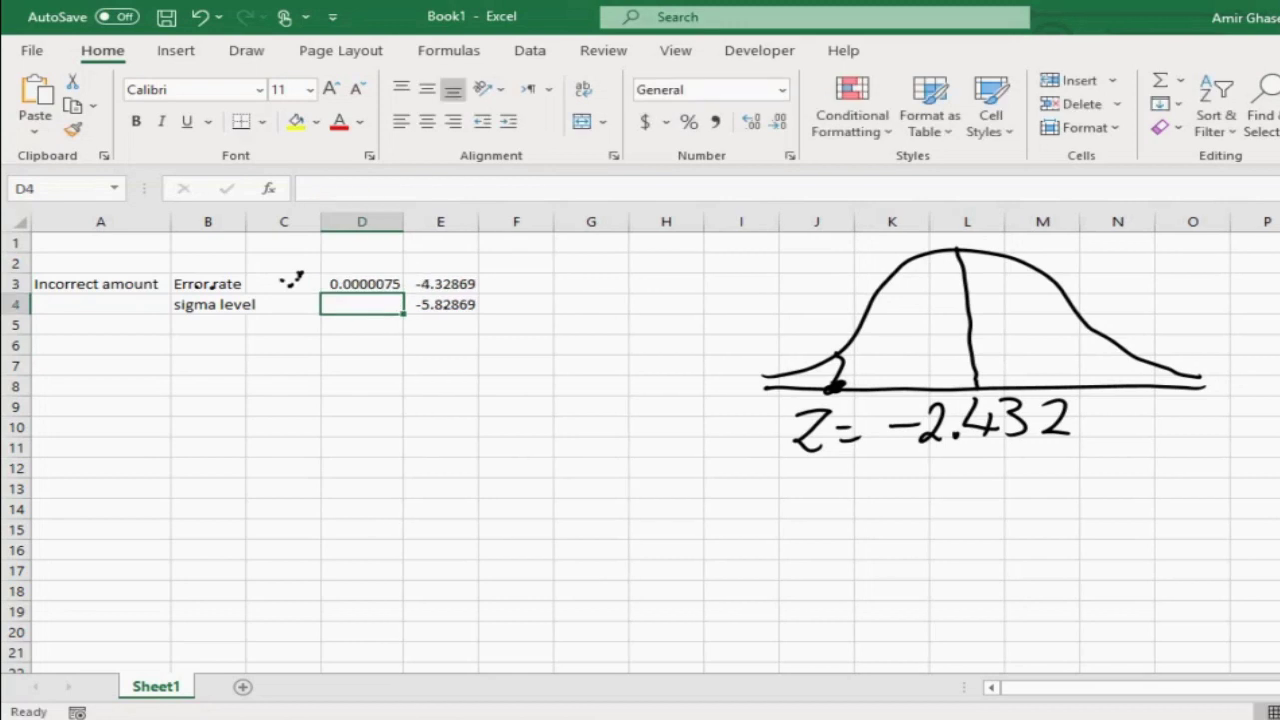
Set the error rate in D3 to 0.000000075 to test a far lower error rate.
{"action": "left_click", "coordinate": [362, 284]}
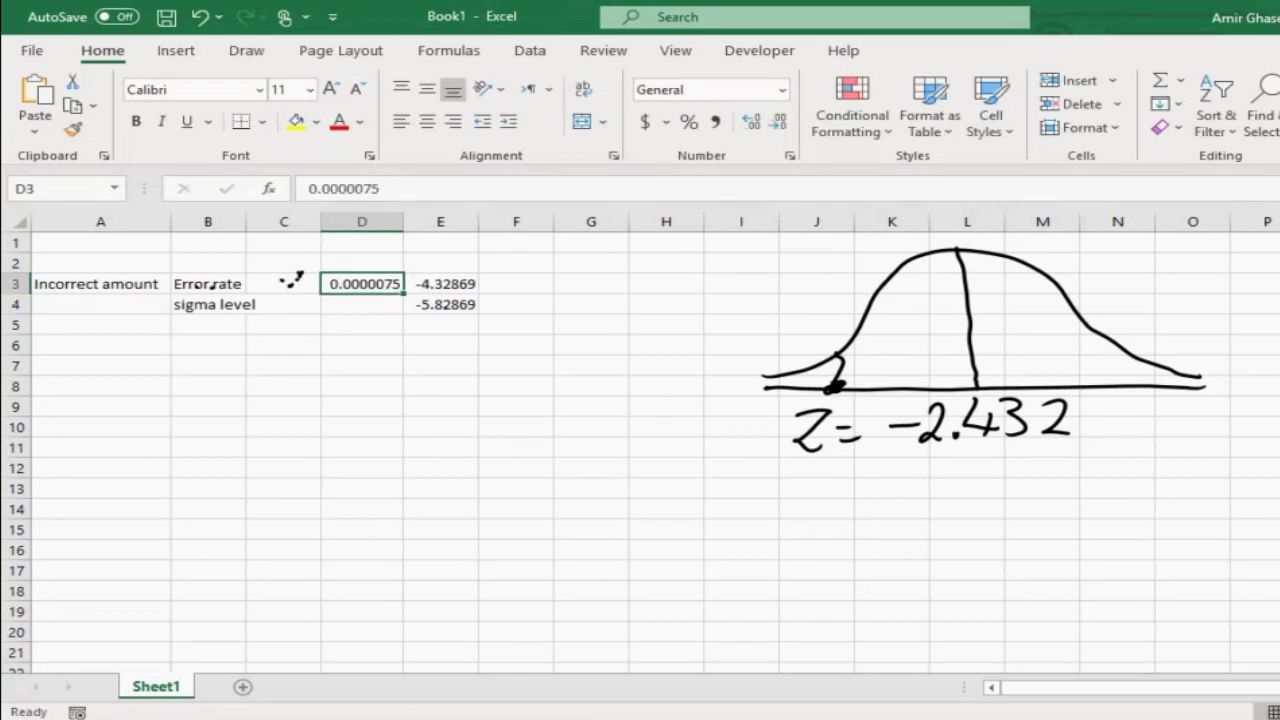
{"action": "type", "text": "0.0"}
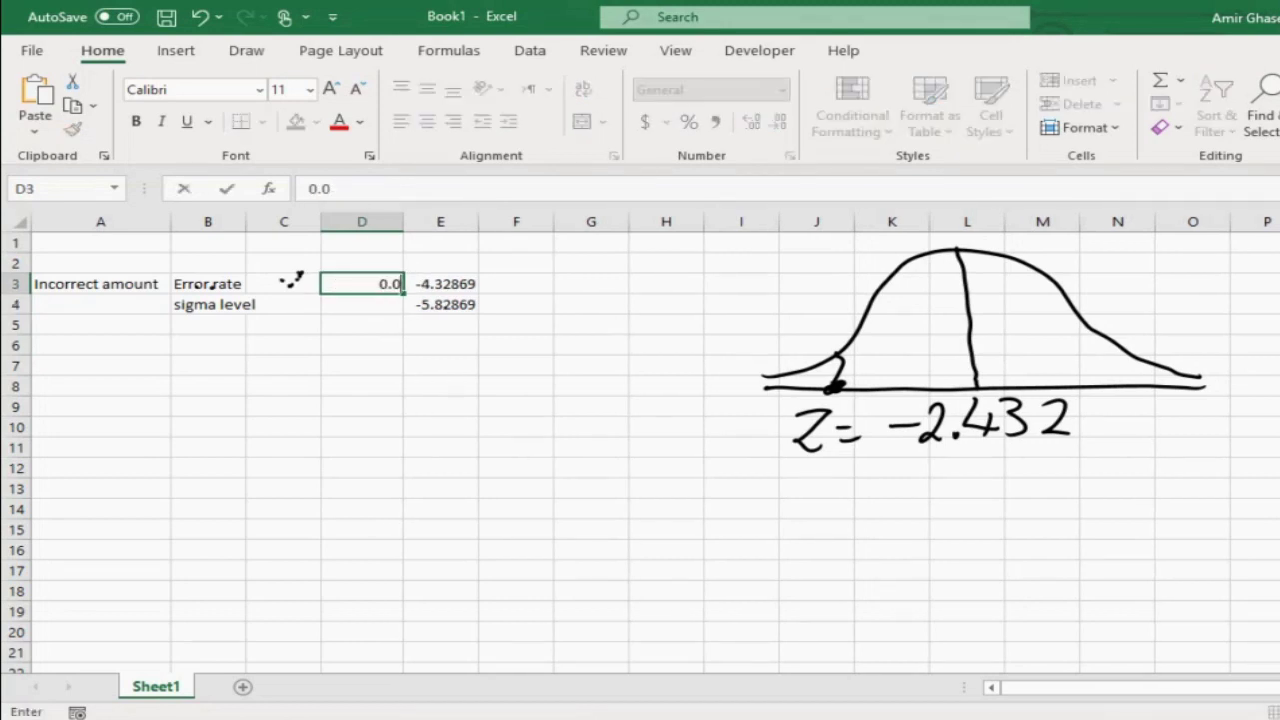
{"action": "type", "text": "0000000"}
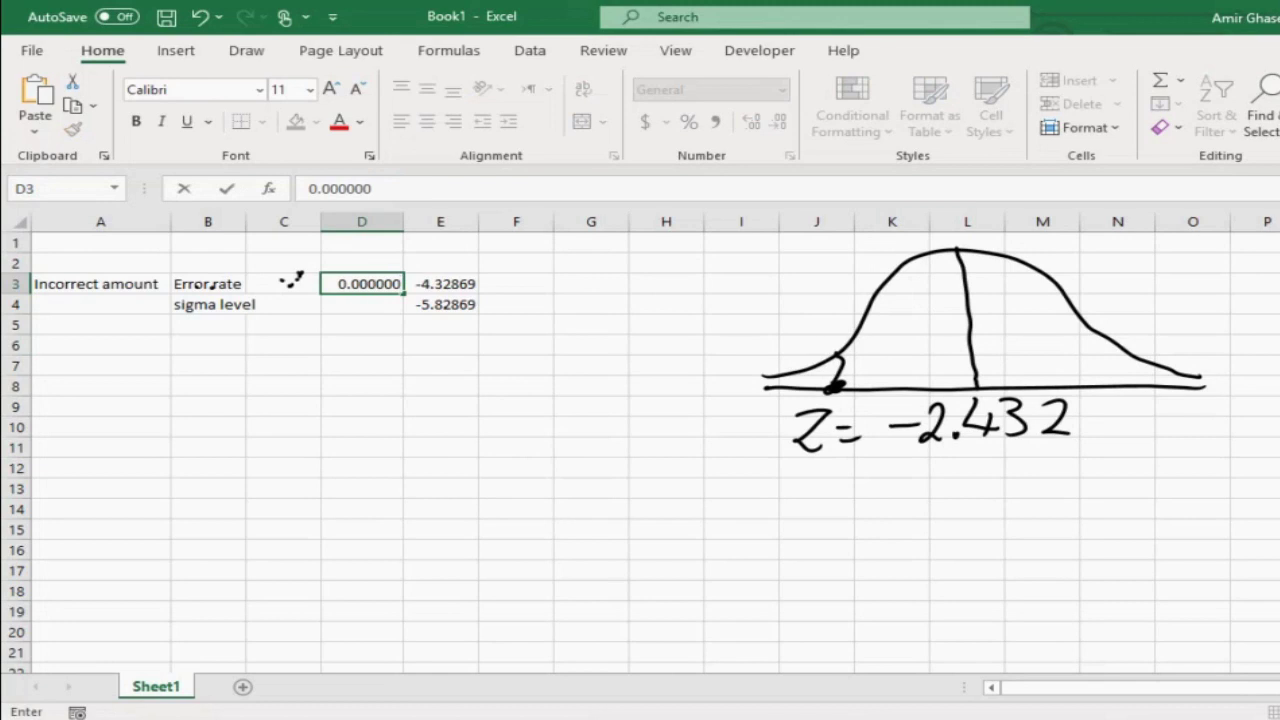
{"action": "type", "text": "75"}
{"action": "key", "text": "Return"}
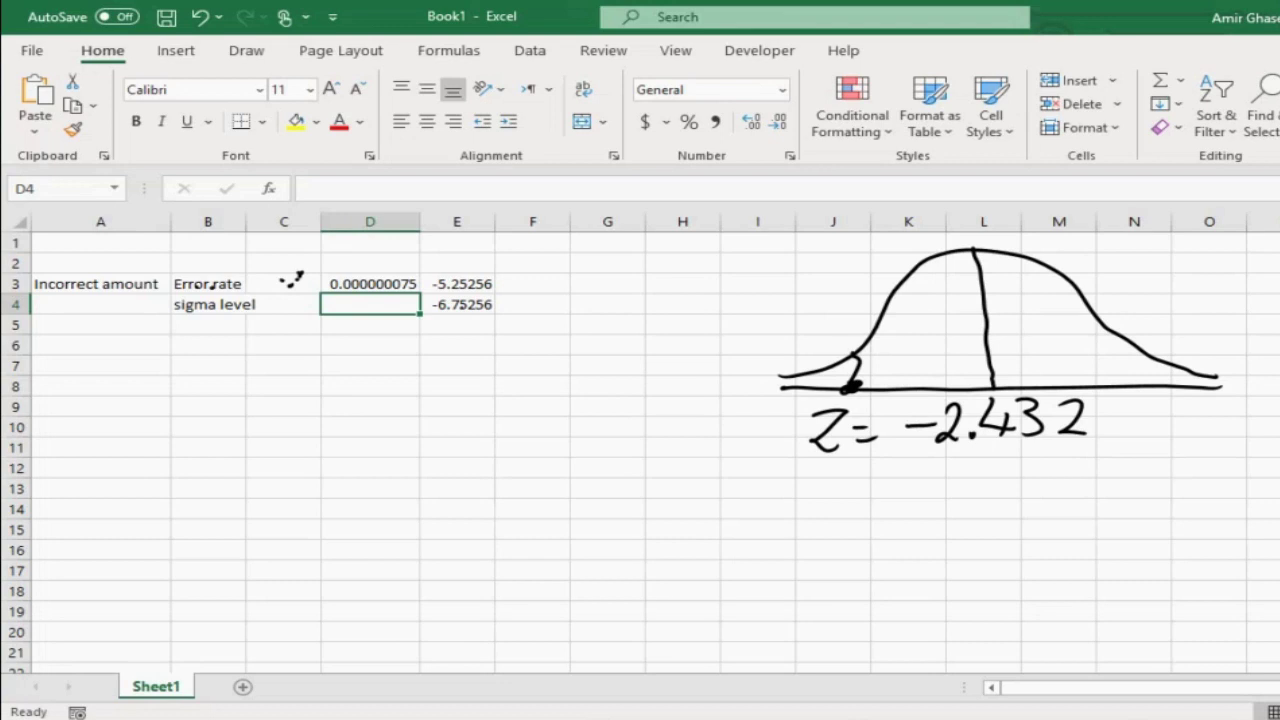
Restore the error rate in D3 to 0.0075.
{"action": "left_click", "coordinate": [370, 284]}
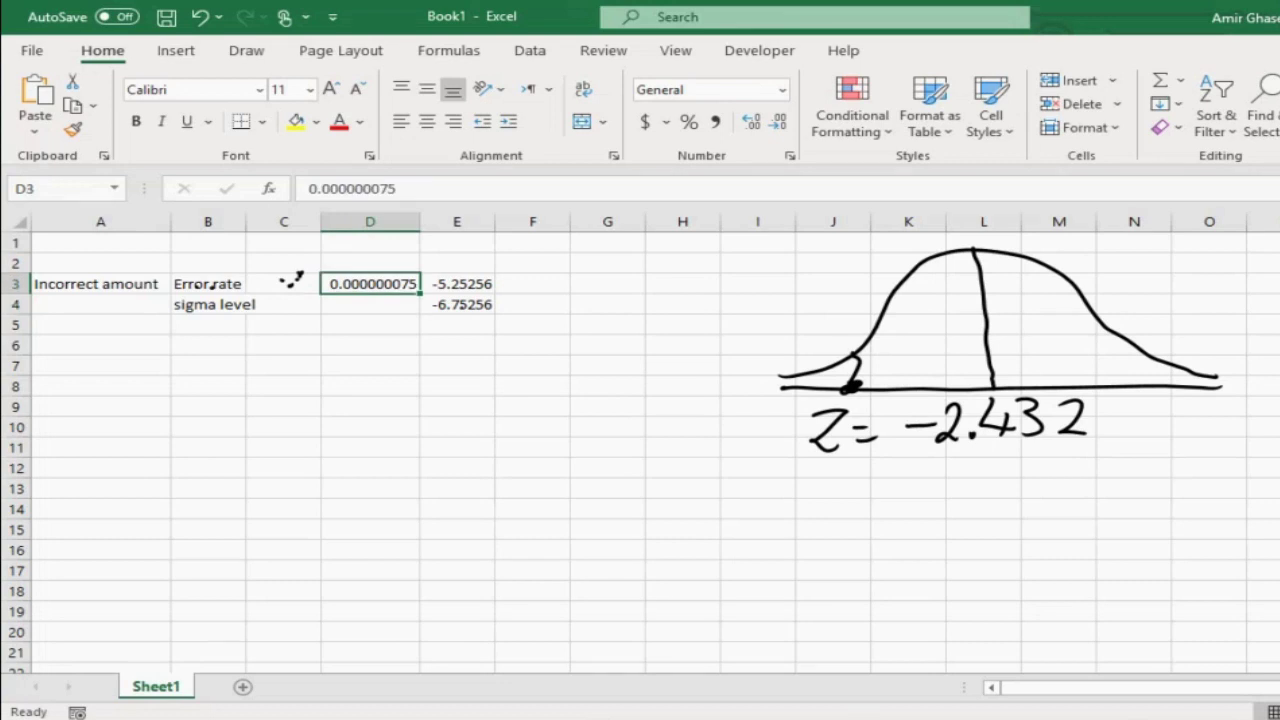
{"action": "key", "text": "Right"}
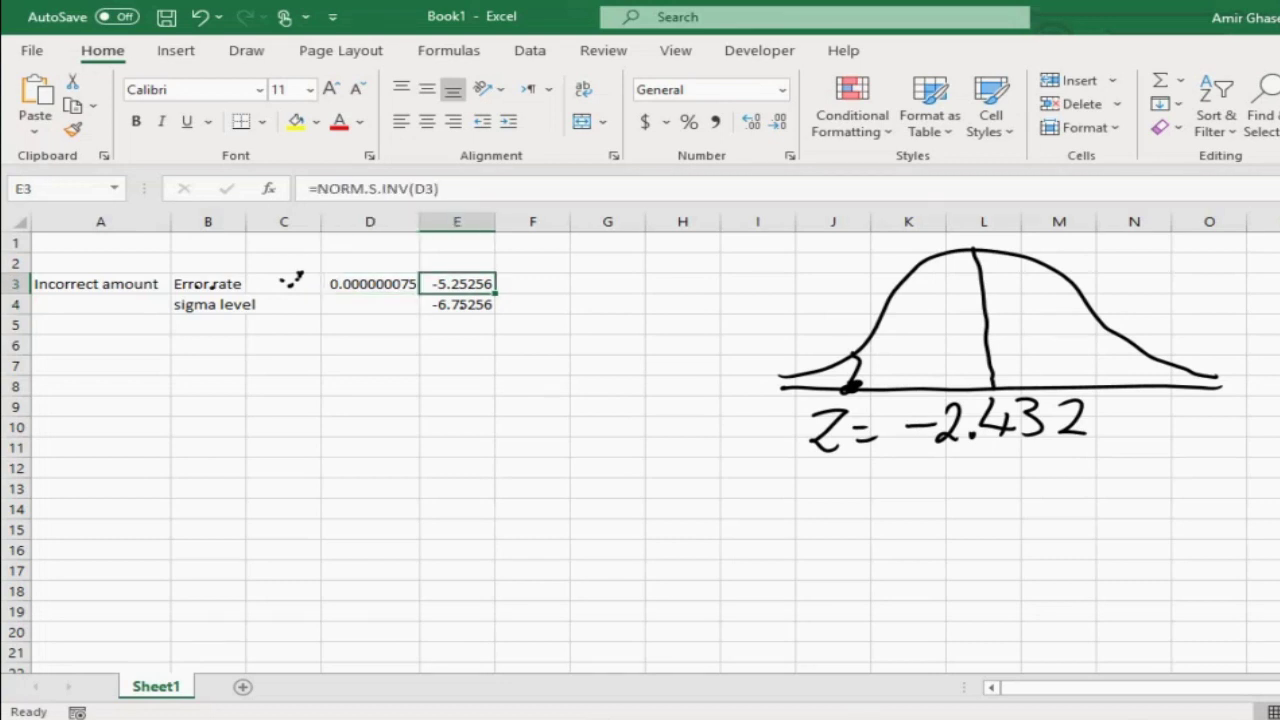
{"action": "left_click", "coordinate": [370, 284]}
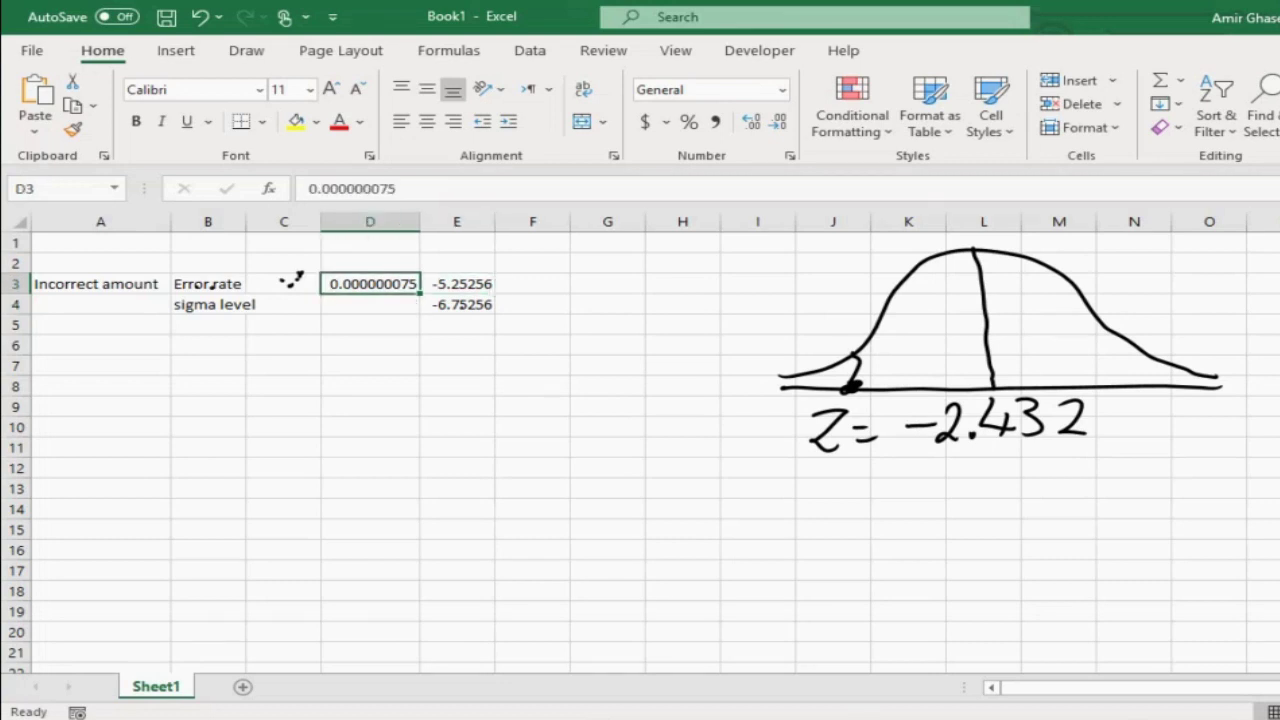
{"action": "type", "text": "0."}
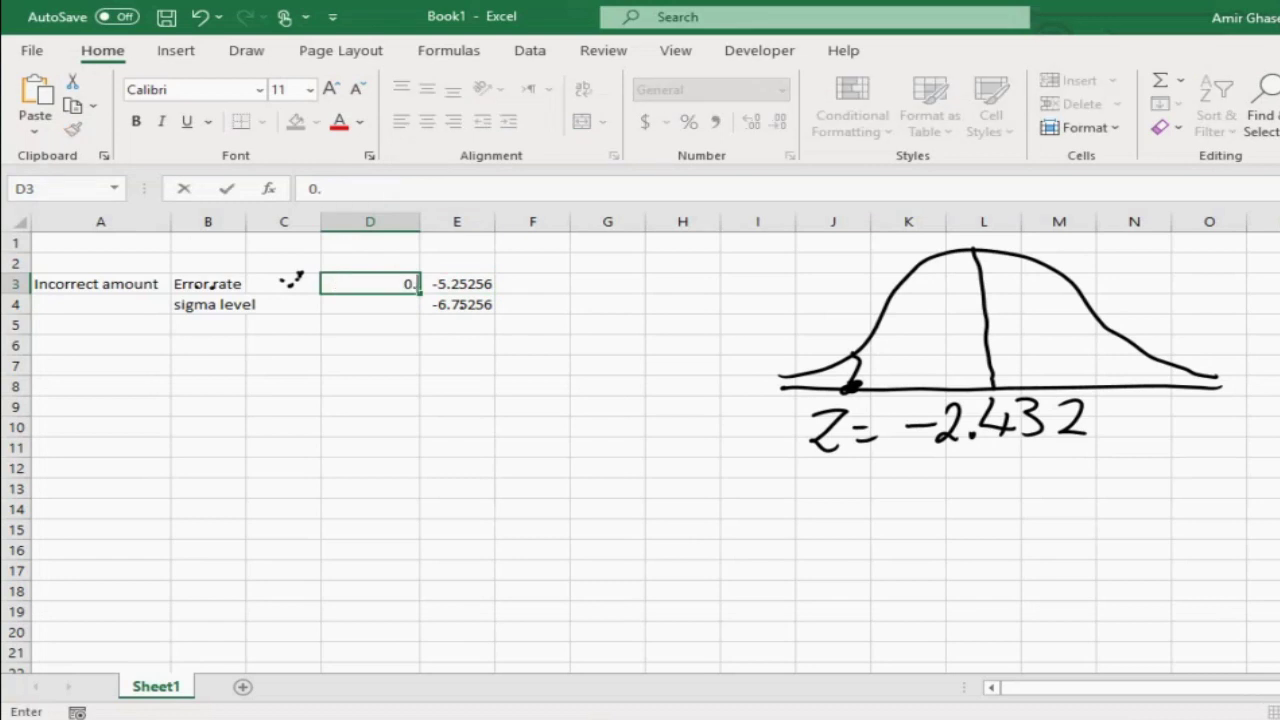
{"action": "type", "text": "0075"}
{"action": "key", "text": "Return"}
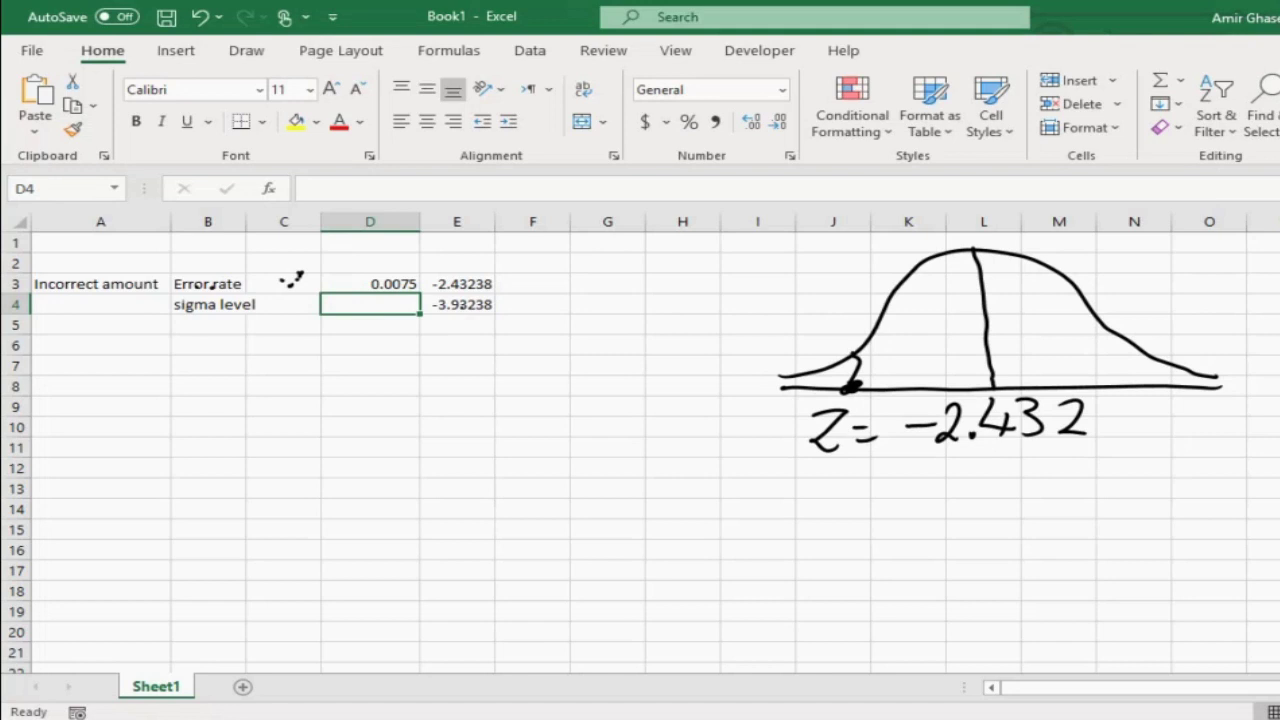
Shade the left tail of the bell curve by hand and label its area 0.0075 with a pointer line.
{"action": "left_click", "coordinate": [370, 284]}
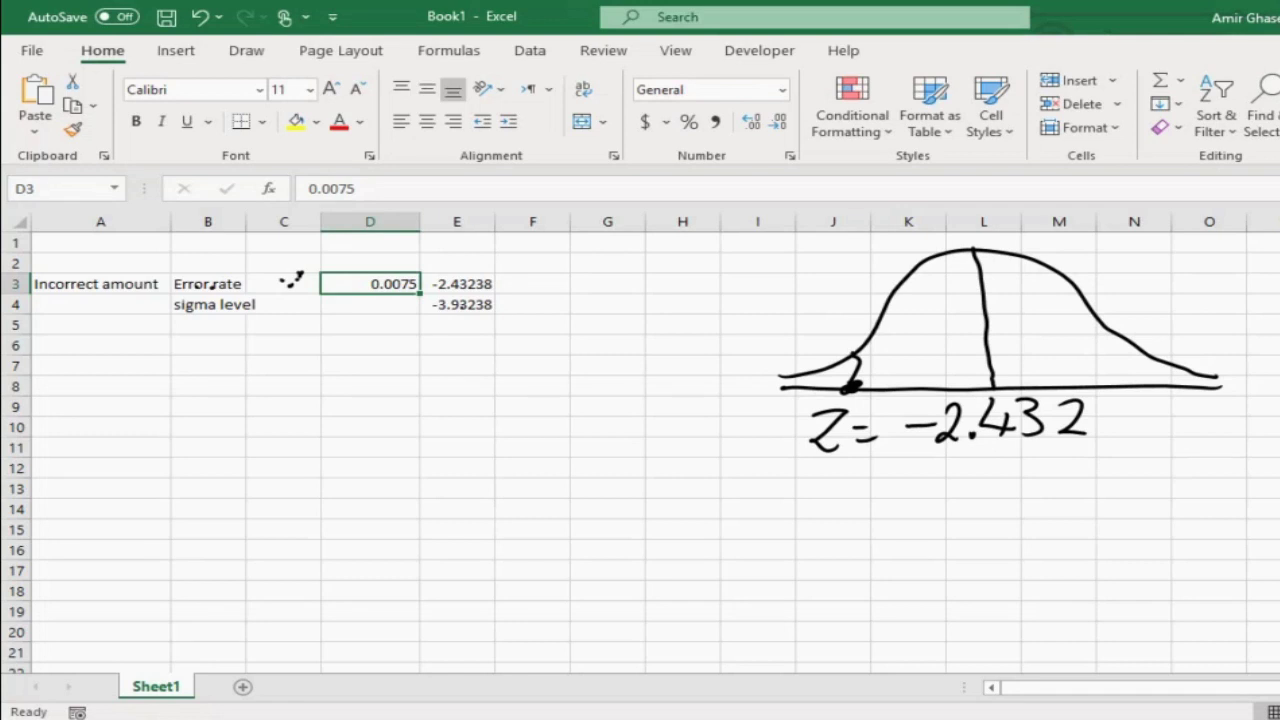
{"action": "left_click", "coordinate": [457, 284]}
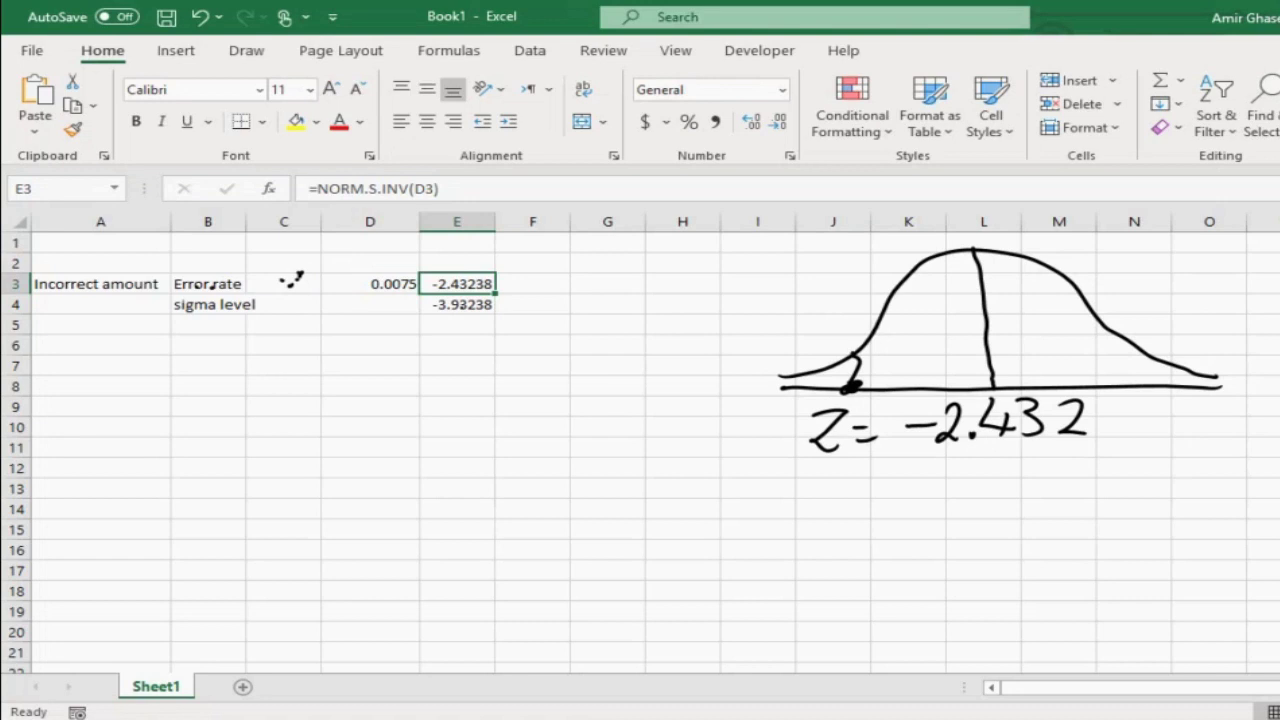
{"action": "mouse_move", "coordinate": [850, 374]}
{"action": "left_mouse_down"}
{"action": "mouse_move", "coordinate": [824, 380]}
{"action": "mouse_move", "coordinate": [850, 358]}
{"action": "mouse_move", "coordinate": [856, 370]}
{"action": "mouse_move", "coordinate": [778, 380]}
{"action": "mouse_move", "coordinate": [834, 370]}
{"action": "mouse_move", "coordinate": [818, 386]}
{"action": "mouse_move", "coordinate": [782, 384]}
{"action": "left_mouse_up"}
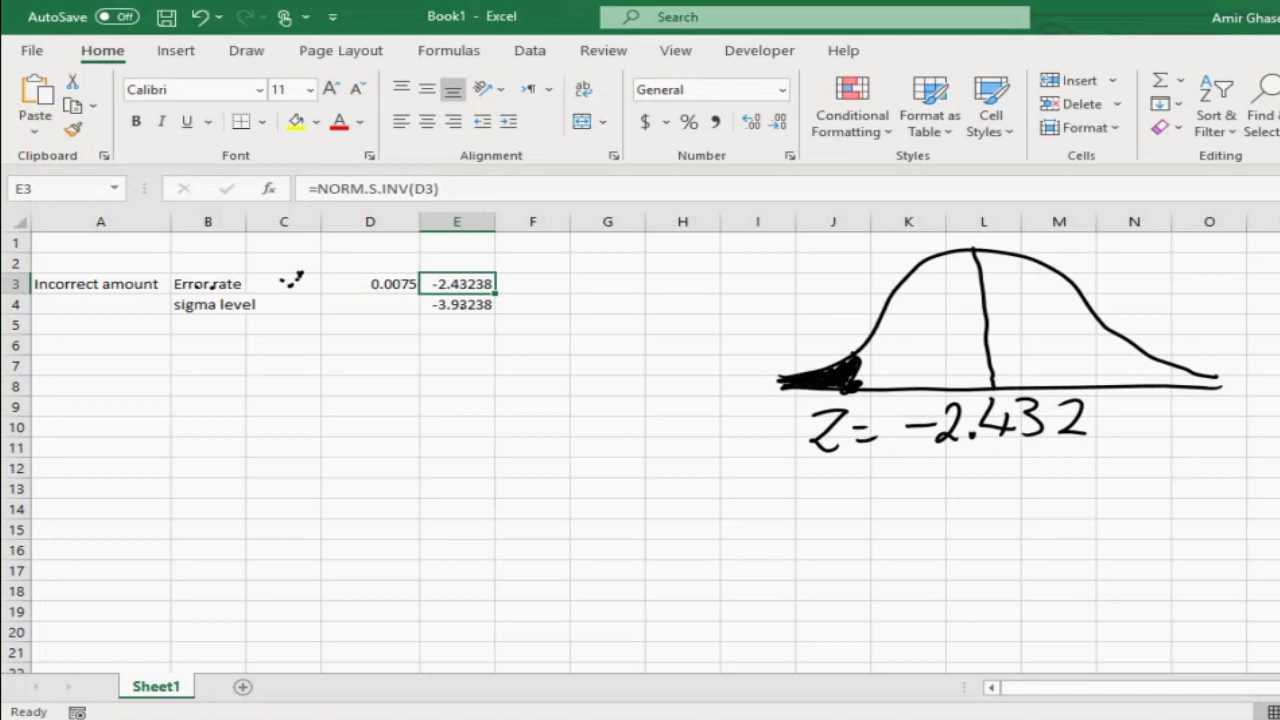
{"action": "left_click_drag", "start_coordinate": [840, 368], "coordinate": [808, 348]}
{"action": "mouse_move", "coordinate": [714, 314]}
{"action": "left_mouse_down"}
{"action": "mouse_move", "coordinate": [749, 326]}
{"action": "mouse_move", "coordinate": [766, 310]}
{"action": "mouse_move", "coordinate": [777, 330]}
{"action": "mouse_move", "coordinate": [792, 310]}
{"action": "left_mouse_up"}
{"action": "mouse_move", "coordinate": [800, 294]}
{"action": "left_mouse_down"}
{"action": "mouse_move", "coordinate": [822, 292]}
{"action": "mouse_move", "coordinate": [808, 336]}
{"action": "left_mouse_up"}
{"action": "left_click_drag", "start_coordinate": [858, 285], "coordinate": [830, 290]}
{"action": "mouse_move", "coordinate": [830, 290]}
{"action": "left_mouse_down"}
{"action": "mouse_move", "coordinate": [846, 318]}
{"action": "mouse_move", "coordinate": [826, 338]}
{"action": "left_mouse_up"}
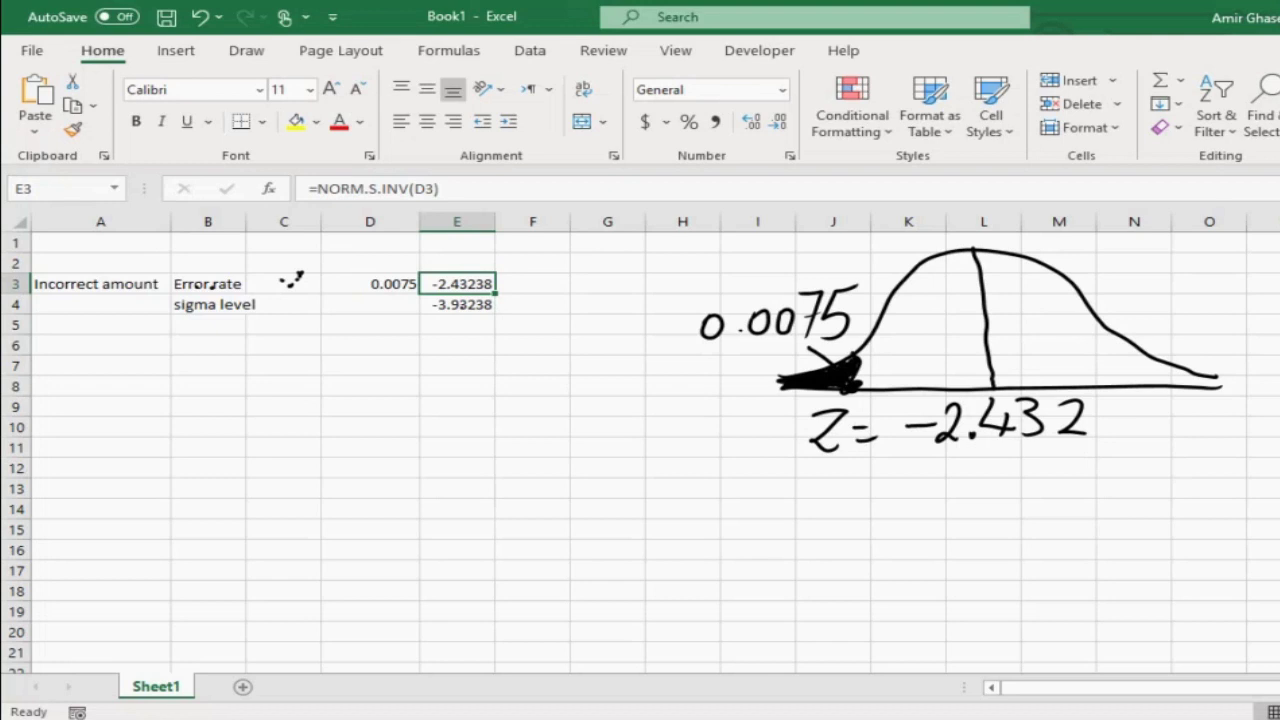
Sketch a second bell curve with a baseline below the first one.
{"action": "left_click", "coordinate": [459, 305]}
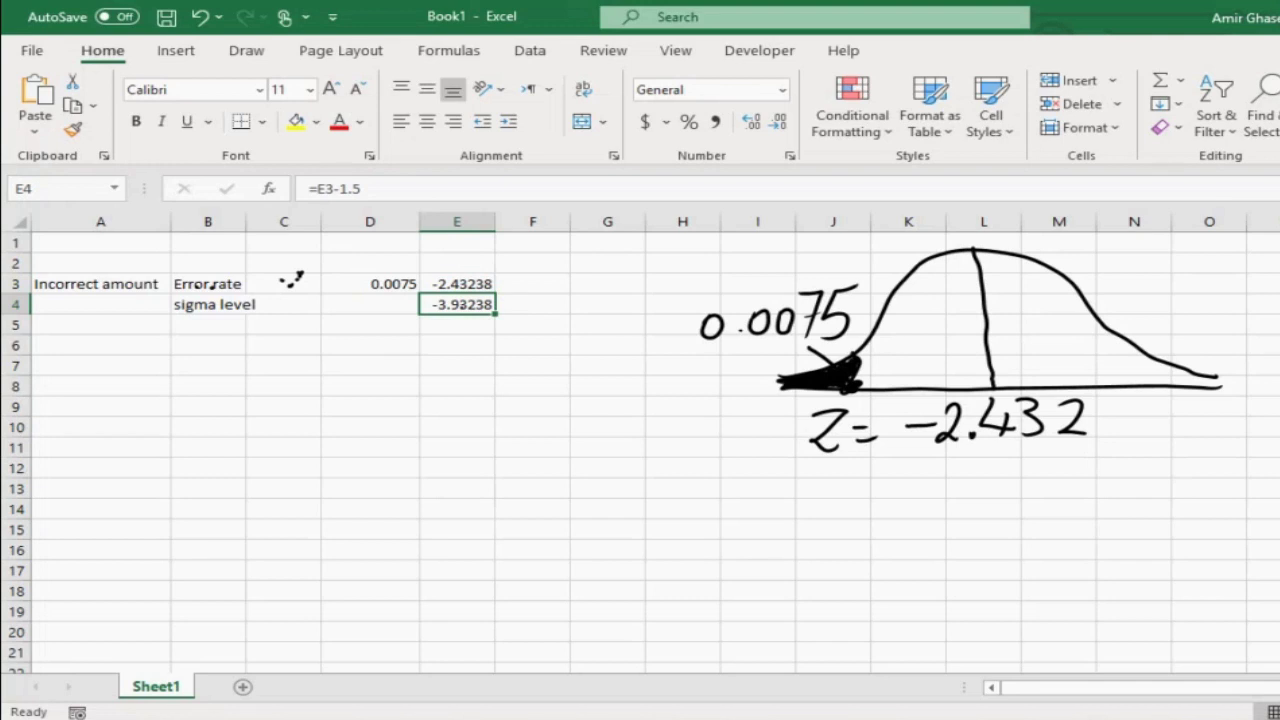
{"action": "key", "text": "Down"}
{"action": "key", "text": "Down"}
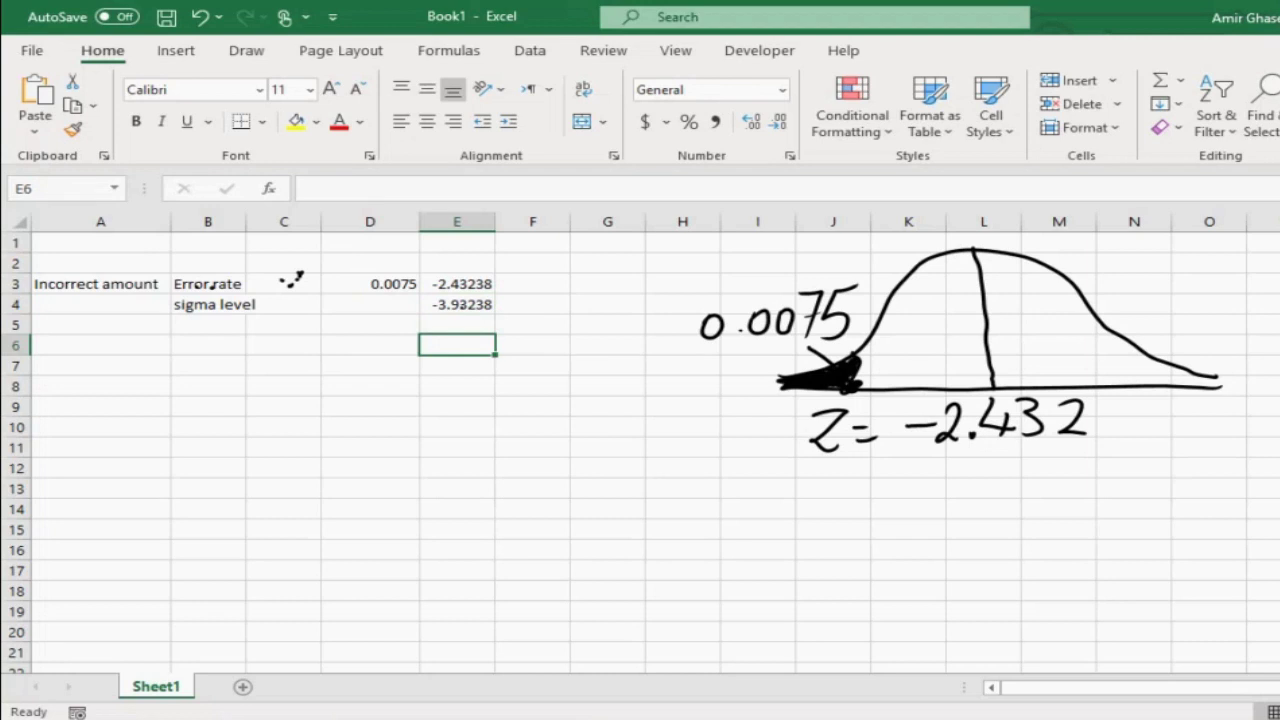
{"action": "left_click", "coordinate": [370, 345]}
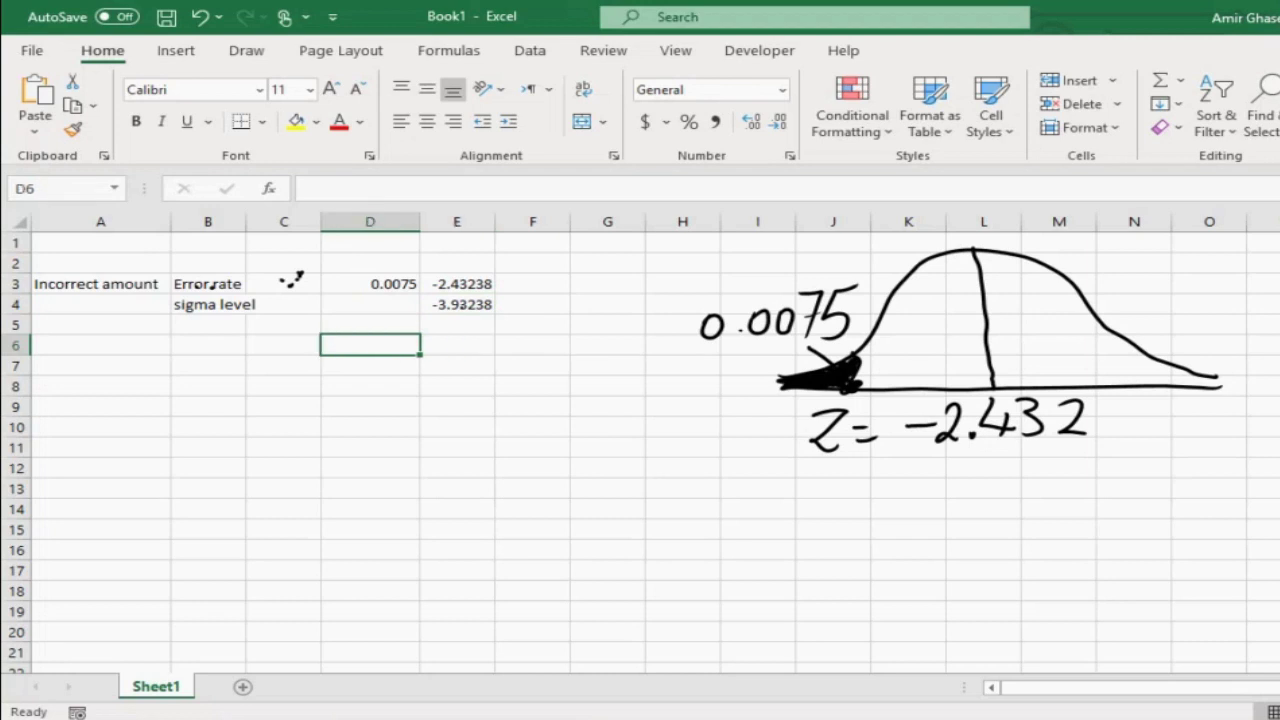
{"action": "left_click_drag", "start_coordinate": [786, 628], "coordinate": [1182, 637]}
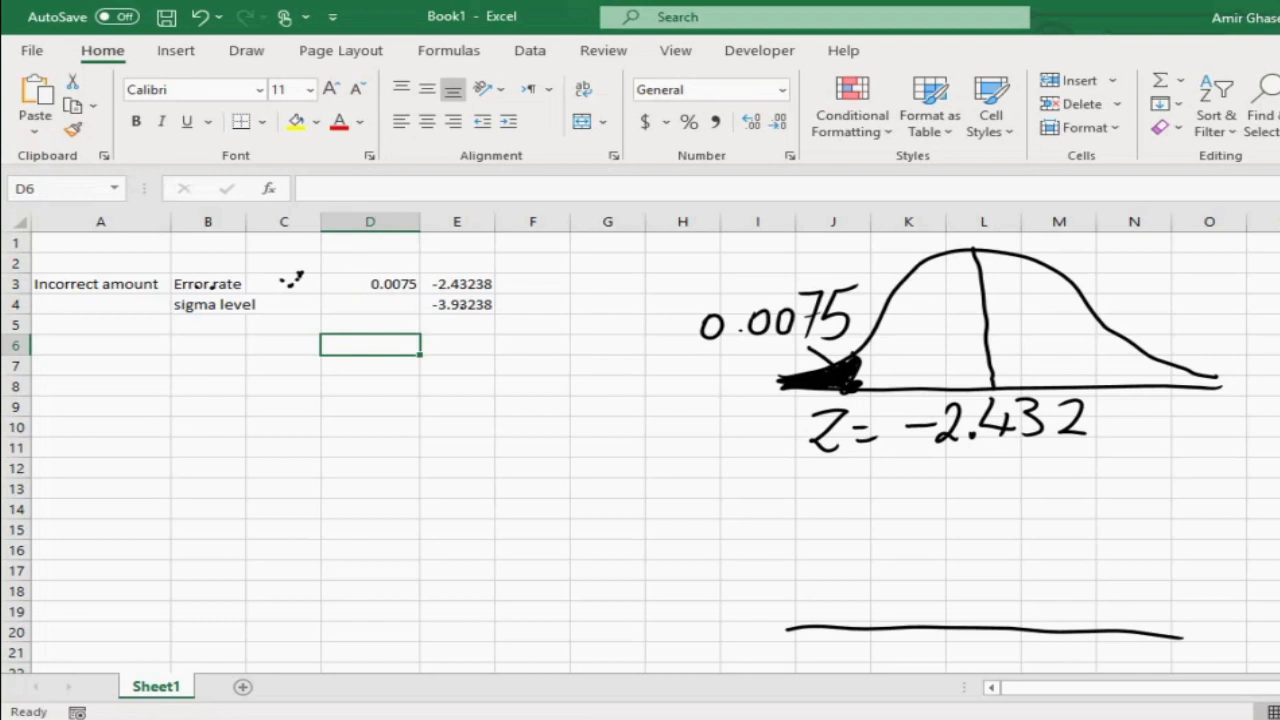
{"action": "mouse_move", "coordinate": [786, 615]}
{"action": "left_mouse_down"}
{"action": "mouse_move", "coordinate": [1062, 506]}
{"action": "mouse_move", "coordinate": [1160, 590]}
{"action": "mouse_move", "coordinate": [1237, 618]}
{"action": "left_mouse_up"}
{"action": "left_click_drag", "start_coordinate": [1160, 636], "coordinate": [1240, 641]}
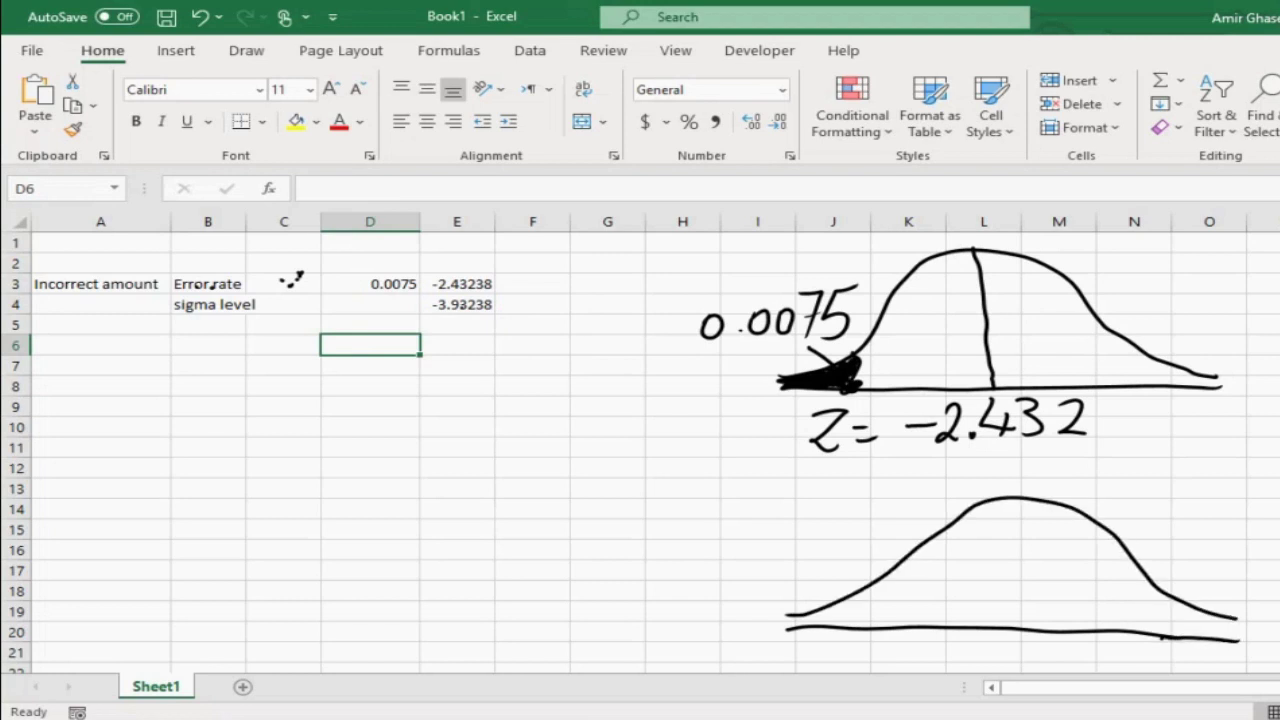
Mark off and shade the right tail of the second curve, and label it with the error rate using a pointer line.
{"action": "left_click_drag", "start_coordinate": [1142, 579], "coordinate": [1141, 636]}
{"action": "mouse_move", "coordinate": [1240, 620]}
{"action": "left_mouse_down"}
{"action": "mouse_move", "coordinate": [1174, 630]}
{"action": "mouse_move", "coordinate": [1184, 624]}
{"action": "left_mouse_up"}
{"action": "mouse_move", "coordinate": [1146, 586]}
{"action": "left_mouse_down"}
{"action": "mouse_move", "coordinate": [1194, 634]}
{"action": "mouse_move", "coordinate": [1214, 634]}
{"action": "mouse_move", "coordinate": [1222, 517]}
{"action": "left_mouse_up"}
{"action": "mouse_move", "coordinate": [1210, 462]}
{"action": "left_mouse_down"}
{"action": "mouse_move", "coordinate": [1248, 463]}
{"action": "mouse_move", "coordinate": [1272, 486]}
{"action": "left_mouse_up"}
{"action": "left_click", "coordinate": [1226, 484]}
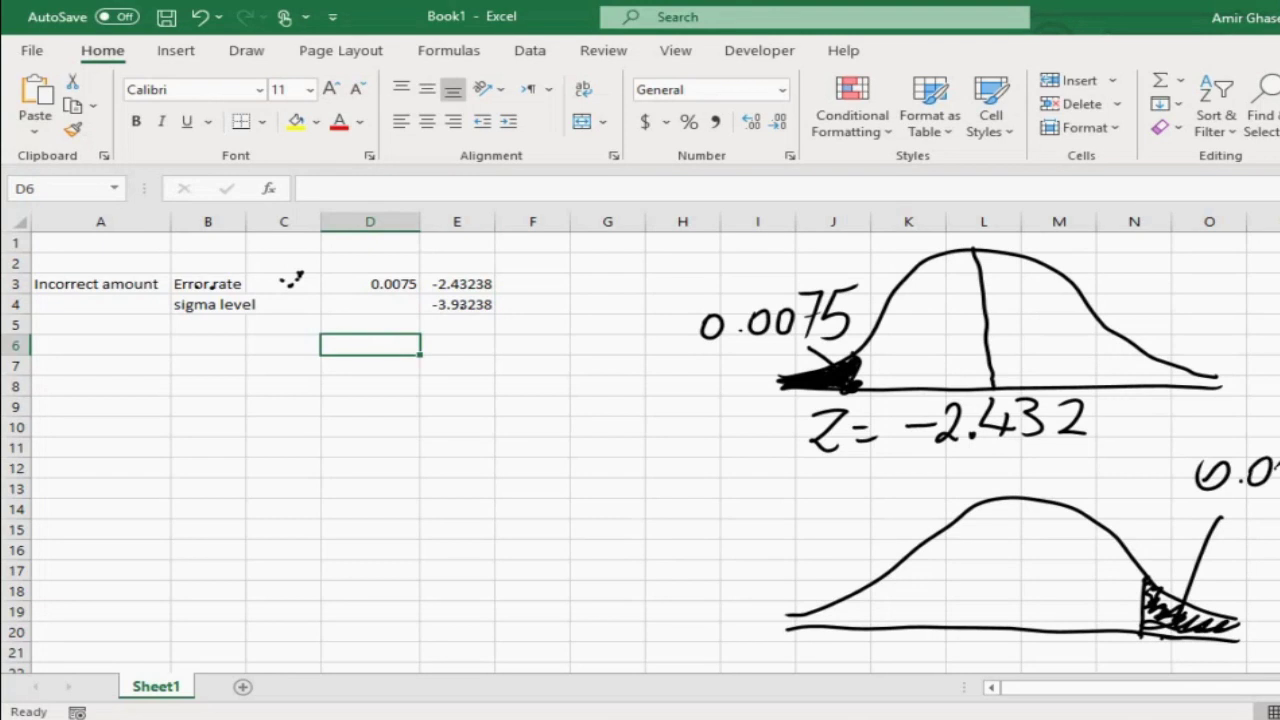
Draw the centre line of the second curve and label the right tail's boundary Z=2.432.
{"action": "left_click_drag", "start_coordinate": [1016, 500], "coordinate": [1022, 628]}
{"action": "left_click_drag", "start_coordinate": [1136, 644], "coordinate": [1130, 644]}
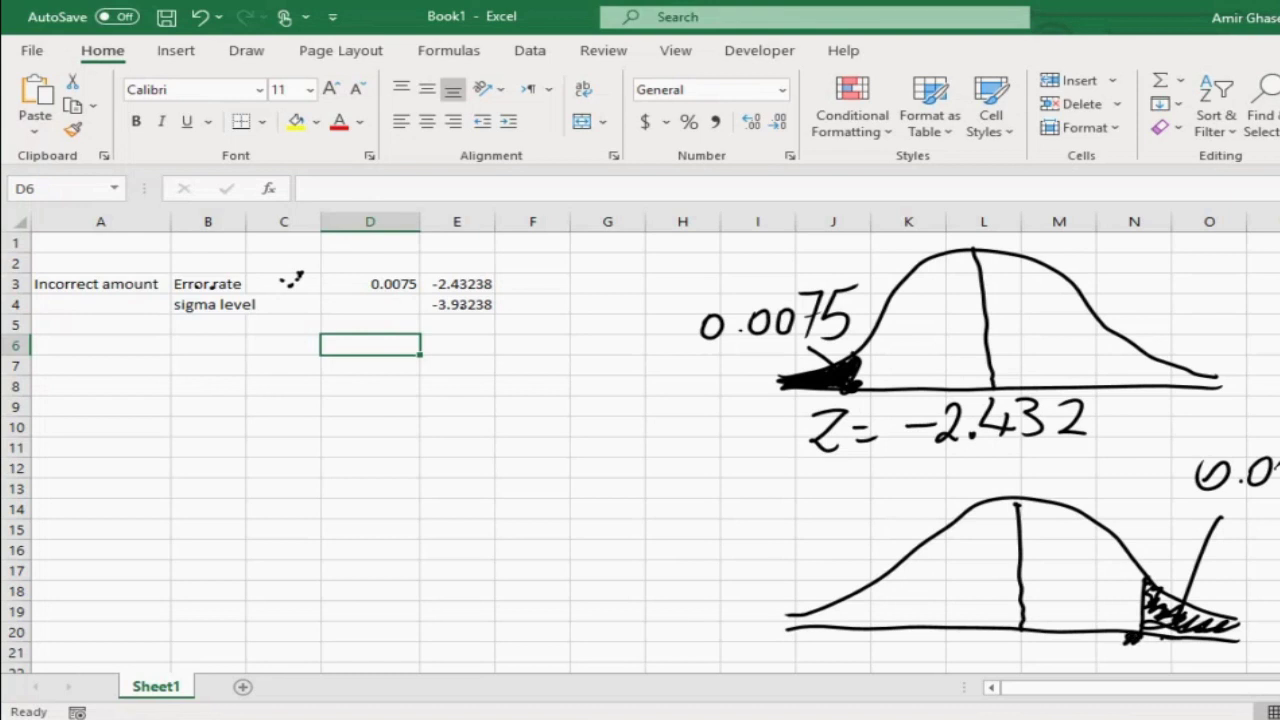
{"action": "mouse_move", "coordinate": [1038, 645]}
{"action": "left_mouse_down"}
{"action": "mouse_move", "coordinate": [1078, 643]}
{"action": "mouse_move", "coordinate": [1076, 665]}
{"action": "mouse_move", "coordinate": [1106, 654]}
{"action": "left_mouse_up"}
{"action": "left_click_drag", "start_coordinate": [1082, 665], "coordinate": [1192, 662]}
{"action": "left_click", "coordinate": [1162, 666]}
{"action": "mouse_move", "coordinate": [1186, 652]}
{"action": "left_mouse_down"}
{"action": "mouse_move", "coordinate": [1188, 668]}
{"action": "mouse_move", "coordinate": [1230, 670]}
{"action": "left_mouse_up"}
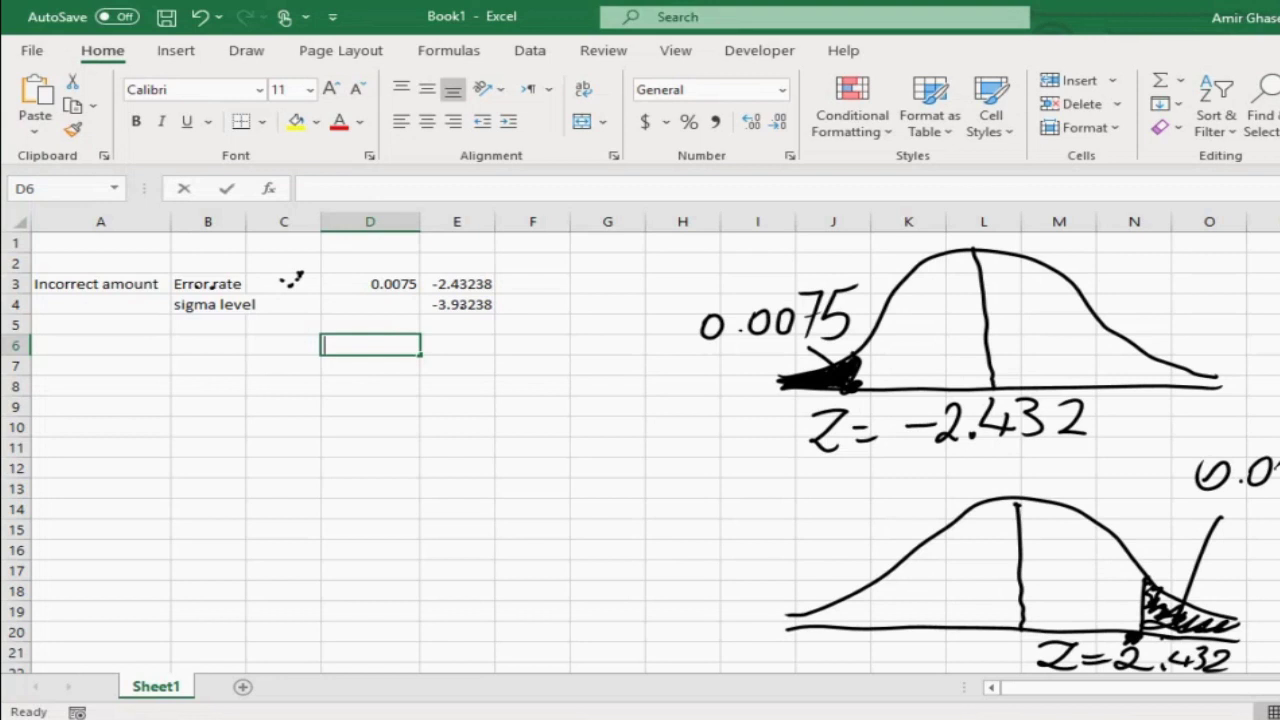
Hatch the second curve's area before the right tail, label it 1-0.0075, and calculate it in D6 with the formula =1-D3.
{"action": "type", "text": "="}
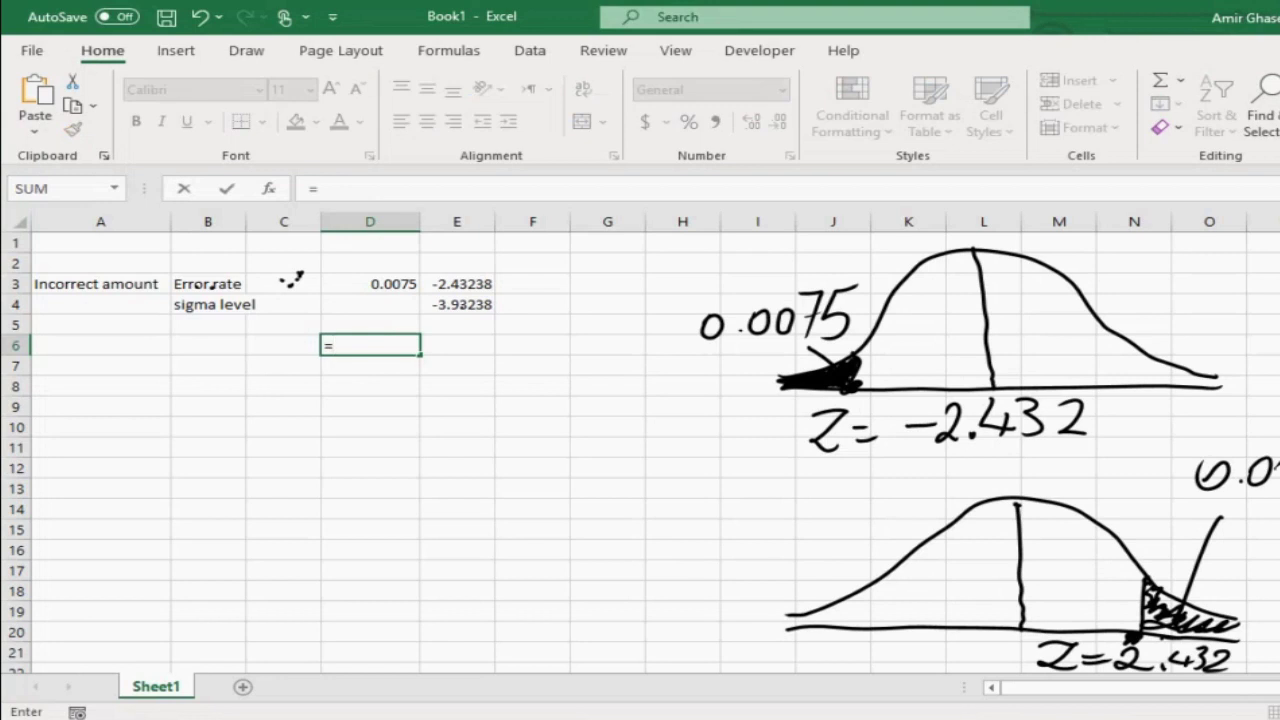
{"action": "left_click_drag", "start_coordinate": [1058, 600], "coordinate": [1110, 584]}
{"action": "left_click_drag", "start_coordinate": [1068, 578], "coordinate": [1084, 568]}
{"action": "mouse_move", "coordinate": [986, 588]}
{"action": "left_mouse_down"}
{"action": "mouse_move", "coordinate": [1052, 542]}
{"action": "mouse_move", "coordinate": [976, 556]}
{"action": "left_mouse_up"}
{"action": "left_click_drag", "start_coordinate": [846, 535], "coordinate": [966, 558]}
{"action": "mouse_move", "coordinate": [704, 508]}
{"action": "left_mouse_down"}
{"action": "mouse_move", "coordinate": [708, 535]}
{"action": "mouse_move", "coordinate": [838, 502]}
{"action": "mouse_move", "coordinate": [868, 500]}
{"action": "mouse_move", "coordinate": [886, 520]}
{"action": "mouse_move", "coordinate": [932, 486]}
{"action": "mouse_move", "coordinate": [904, 518]}
{"action": "left_mouse_up"}
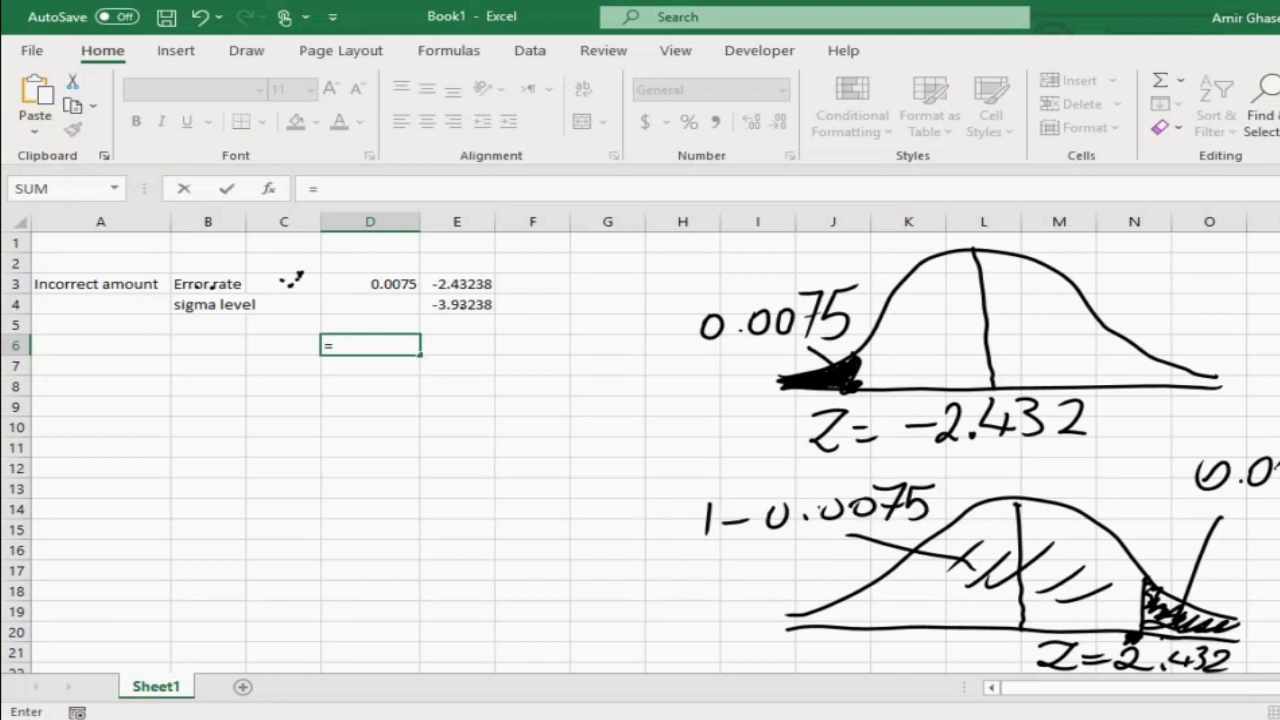
{"action": "type", "text": "=1-D3"}
{"action": "key", "text": "Return"}
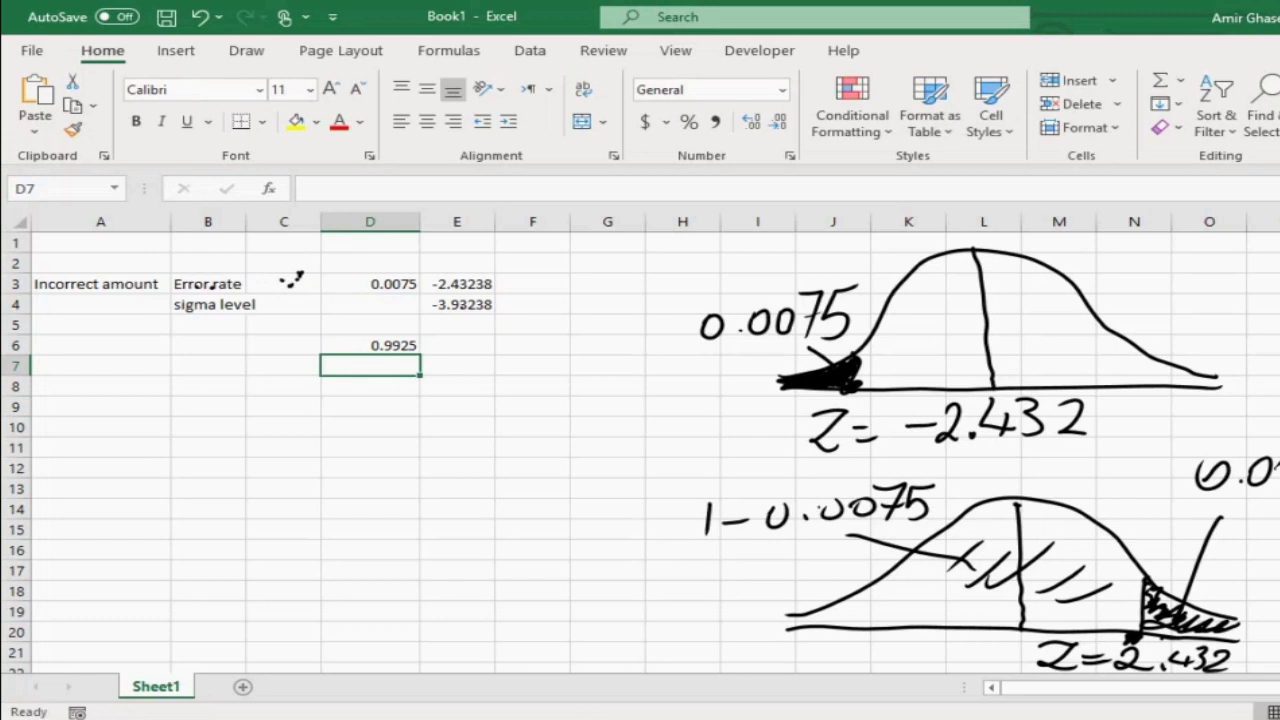
Calculate the Z value in cell E6 with the formula =NORM.S.INV(D6).
{"action": "left_click", "coordinate": [370, 345]}
{"action": "left_click", "coordinate": [457, 345]}
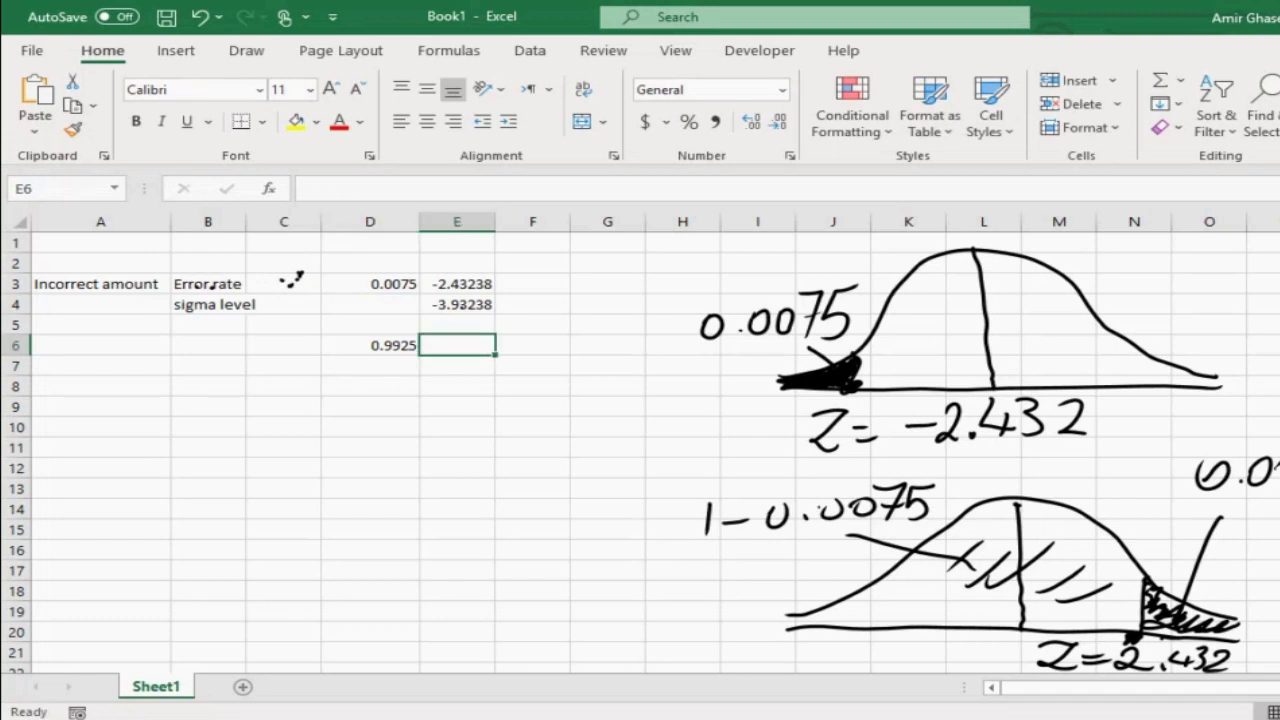
{"action": "type", "text": "=n"}
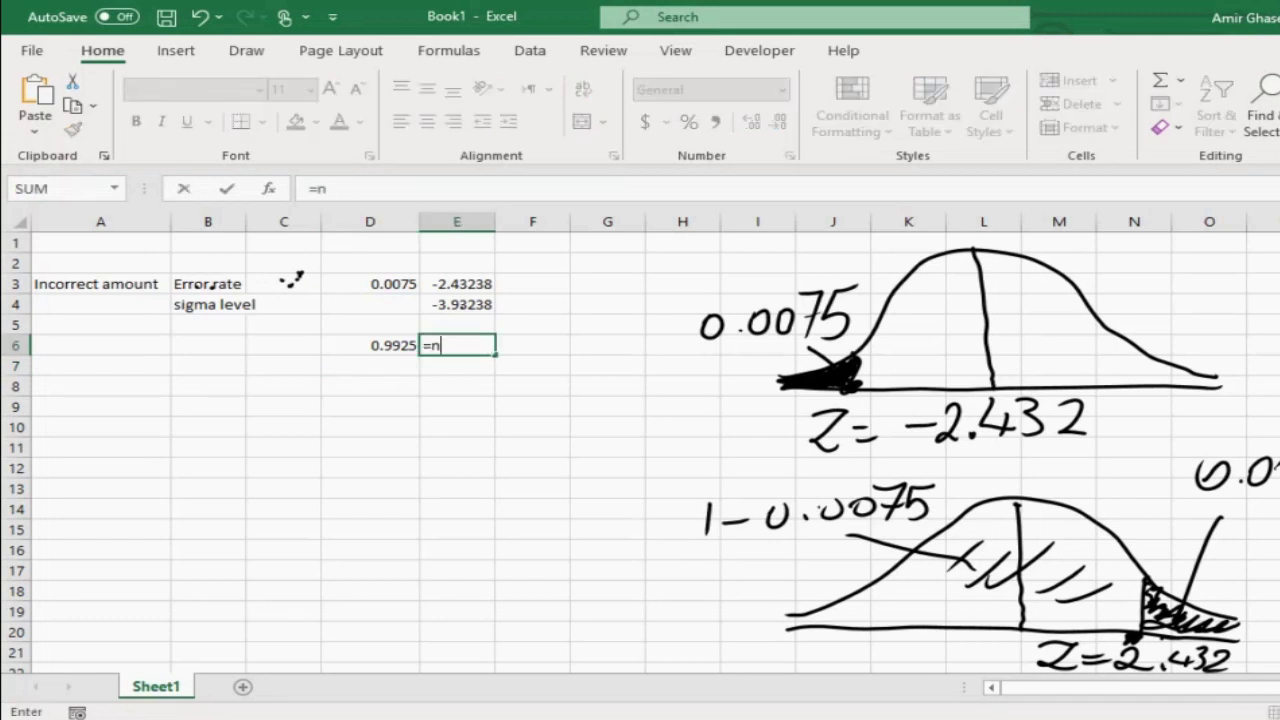
{"action": "type", "text": "orm.s.in"}
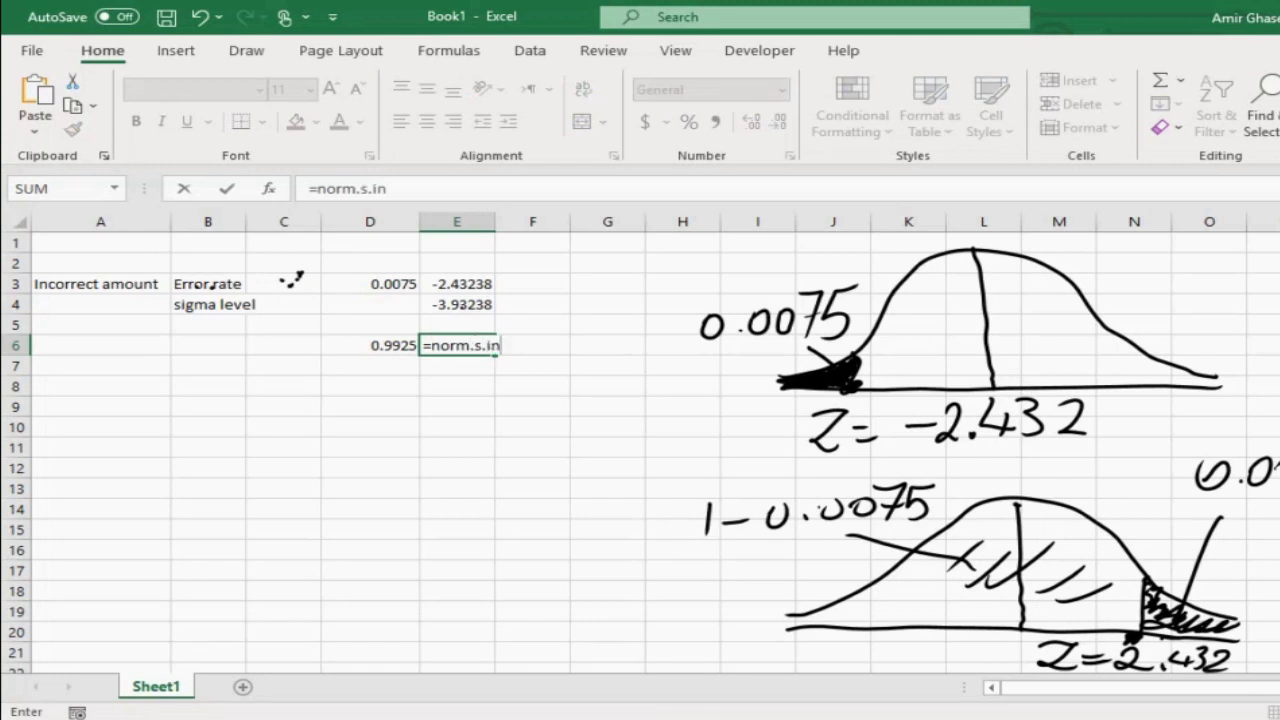
{"action": "type", "text": "v(D6)"}
{"action": "key", "text": "Return"}
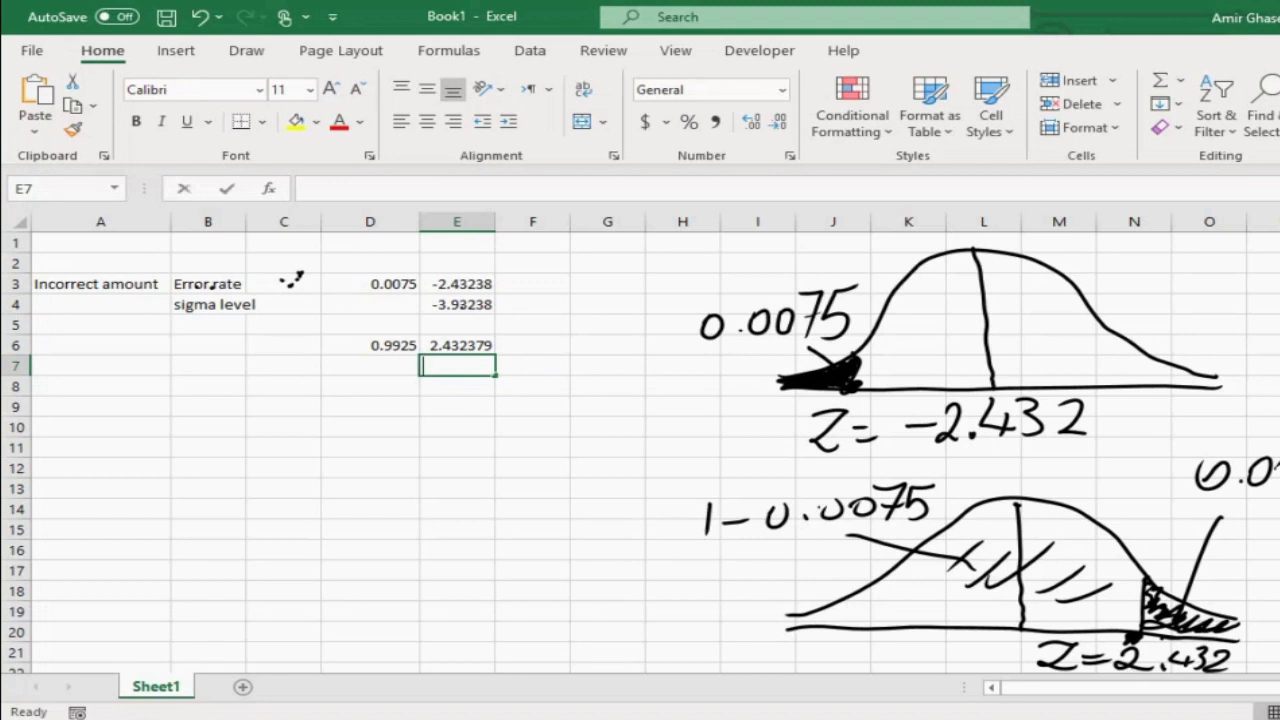
Calculate the positive sigma level in cell E7 with the formula =E6+1.5.
{"action": "type", "text": "="}
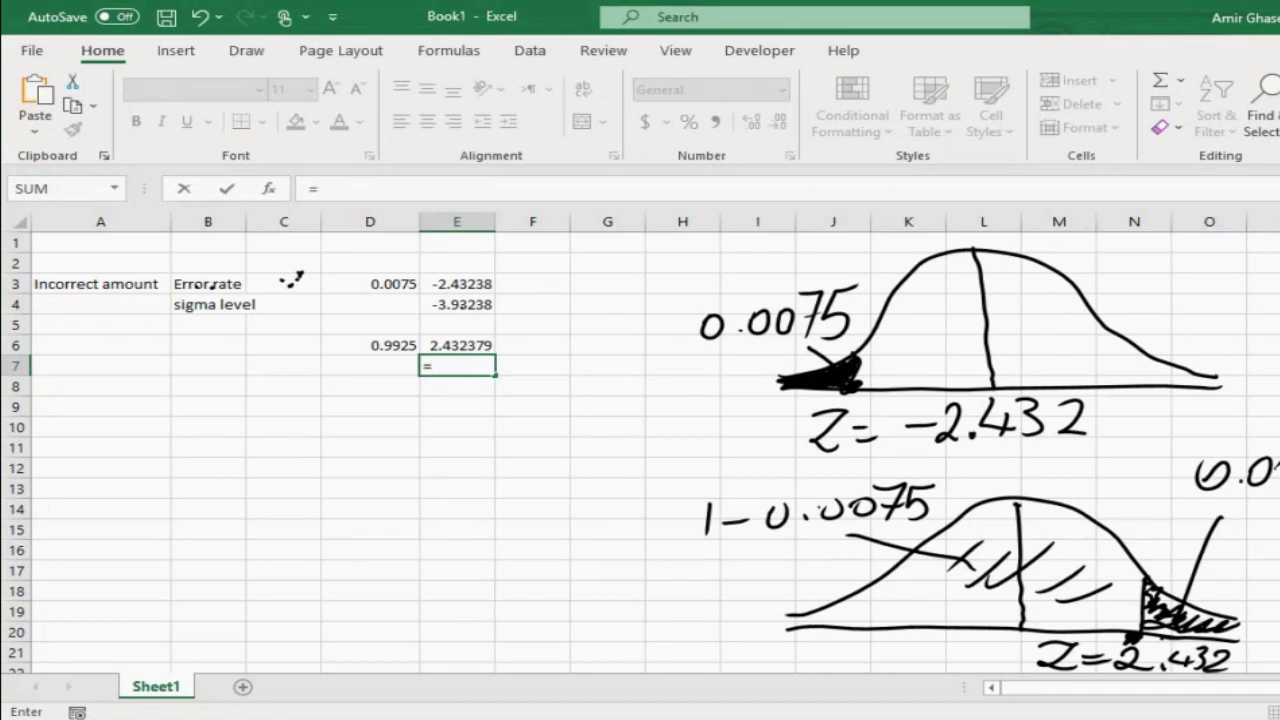
{"action": "type", "text": "E6"}
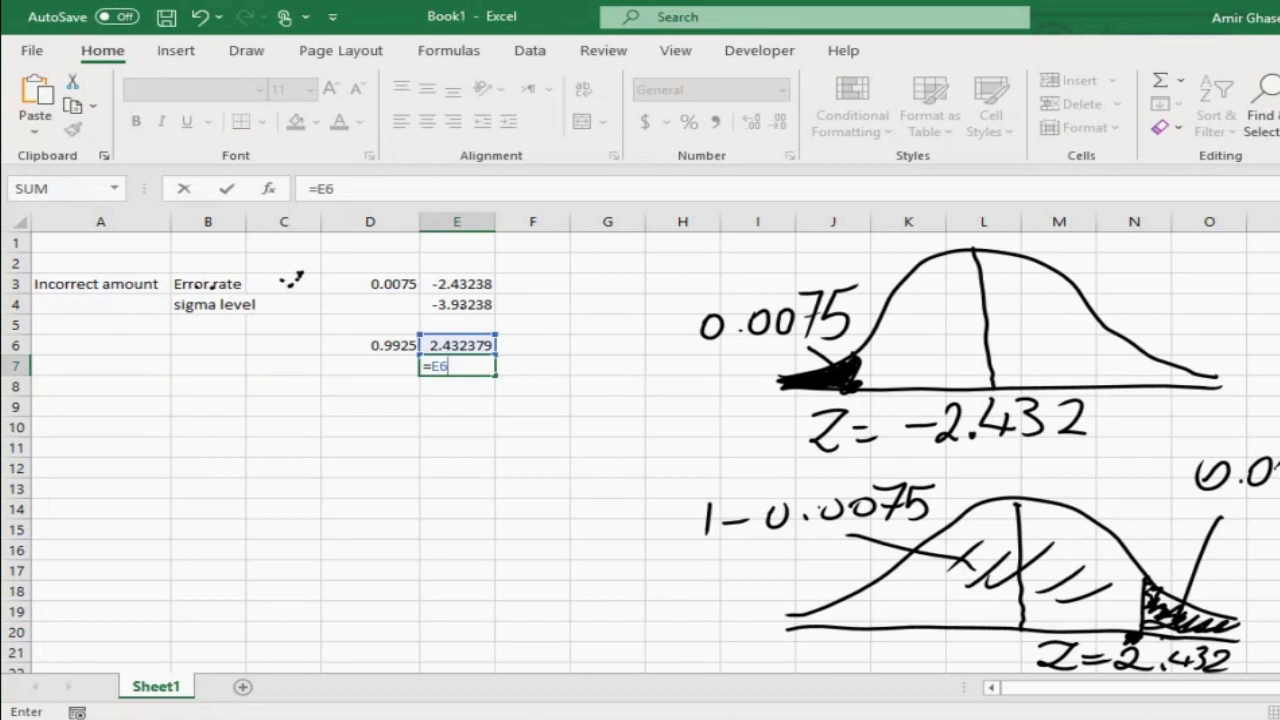
{"action": "type", "text": "+1.4"}
{"action": "key", "text": "BackSpace"}
{"action": "type", "text": "5"}
{"action": "key", "text": "Return"}
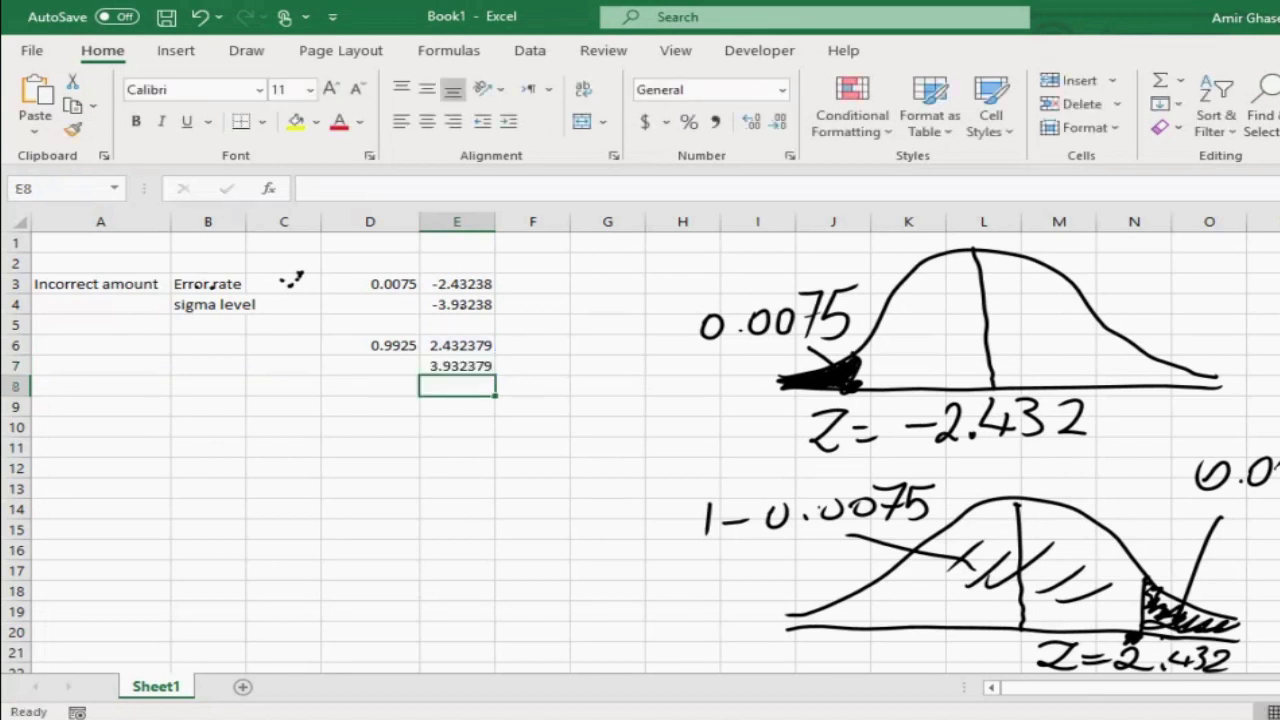